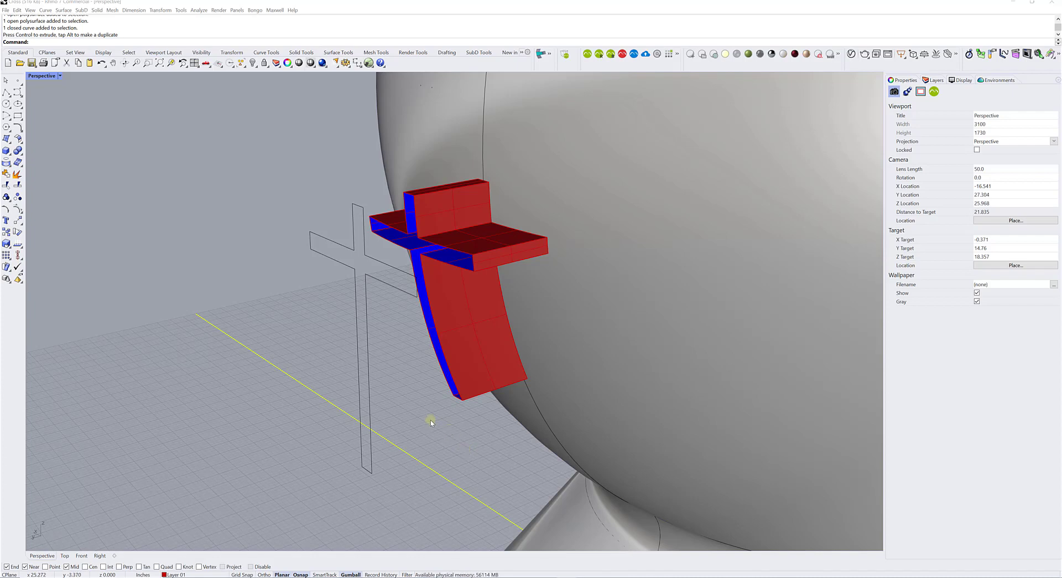
Hide the red extruded cross polysurface so the cross curve lying on the cup is exposed
right_drag(424, 426, 433, 406)
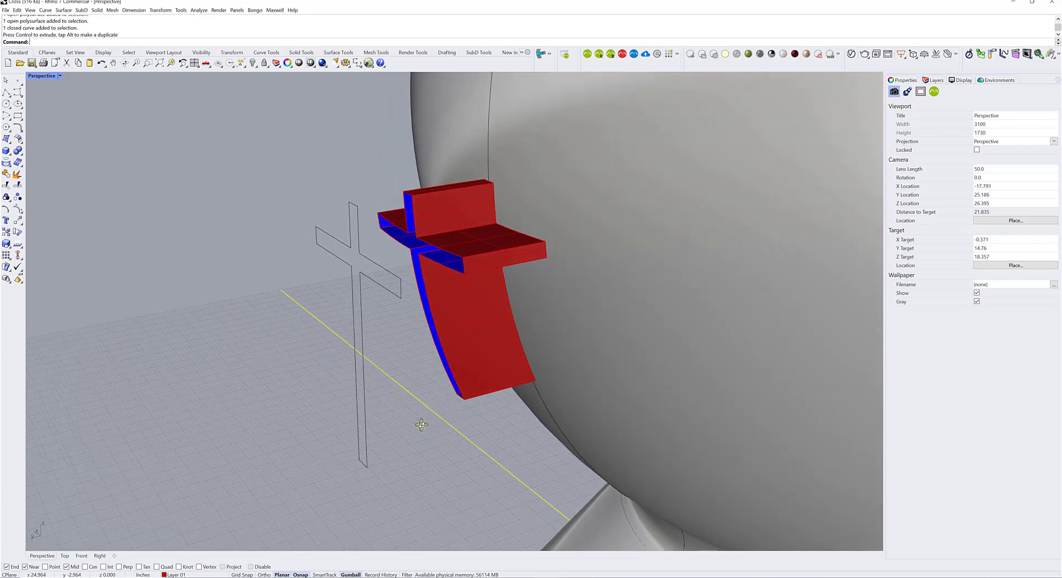
click(447, 346)
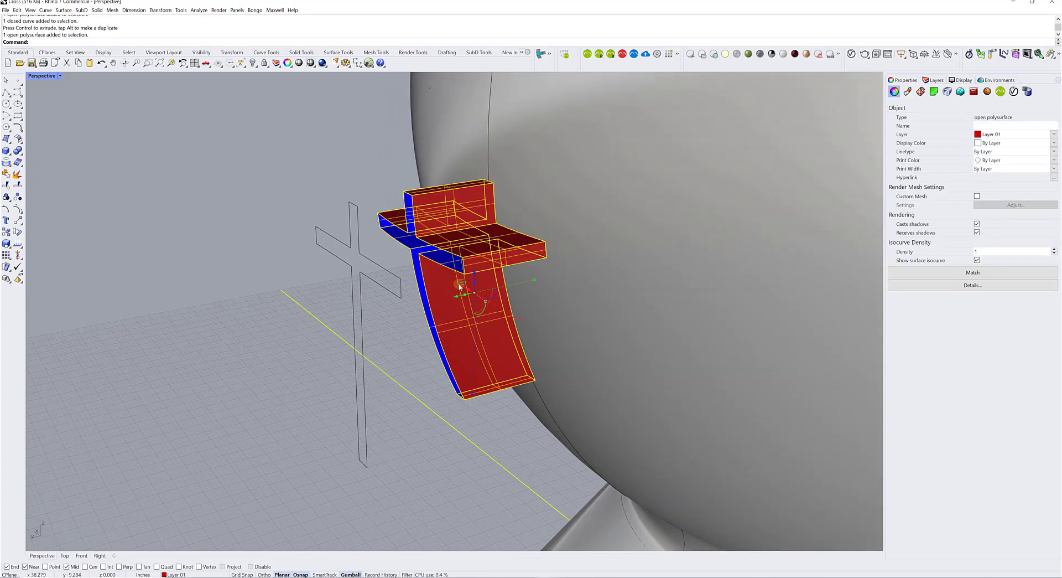
click(410, 359)
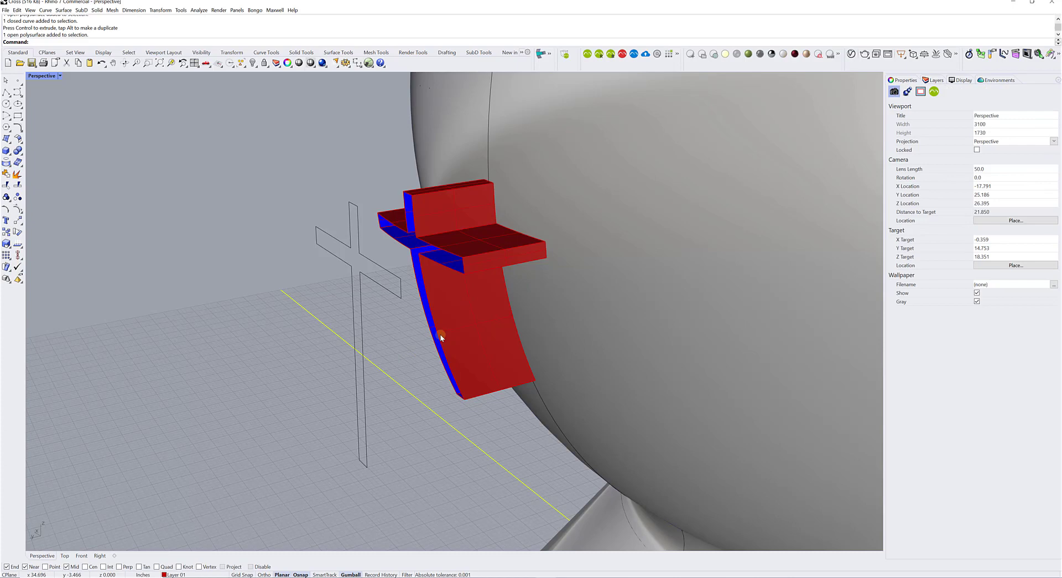
click(456, 329)
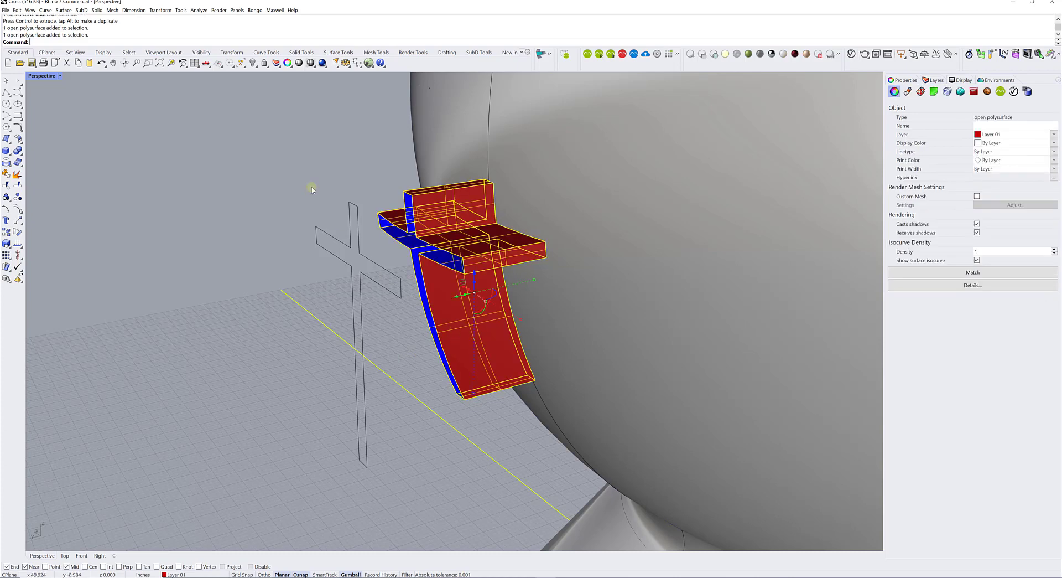
click(253, 63)
right_drag(375, 218, 384, 237)
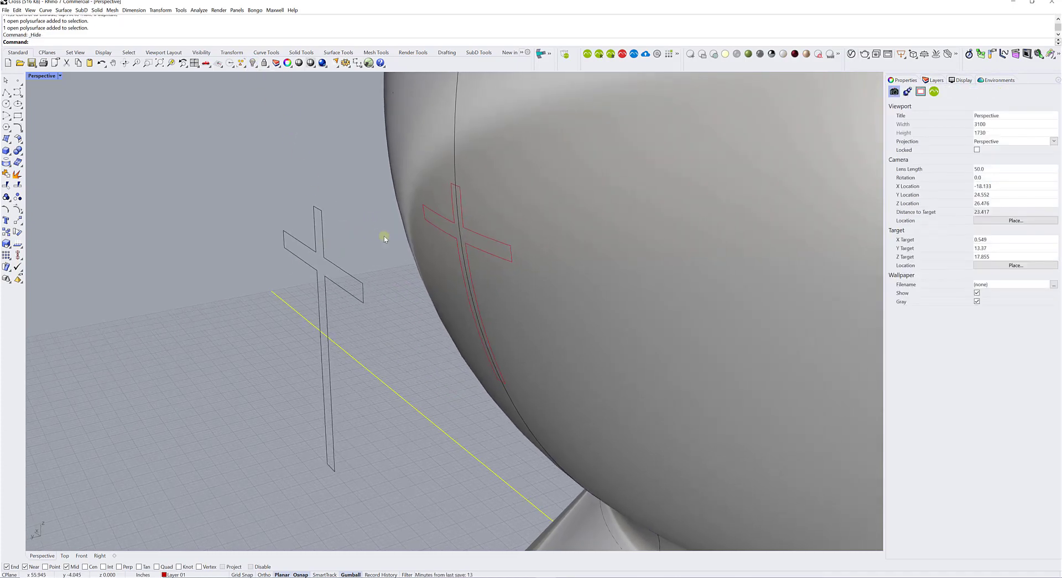
Select the flat cross curve and the red cross curve on the cup in turn to compare their shapes and control points
click(322, 229)
right_drag(340, 238, 352, 258)
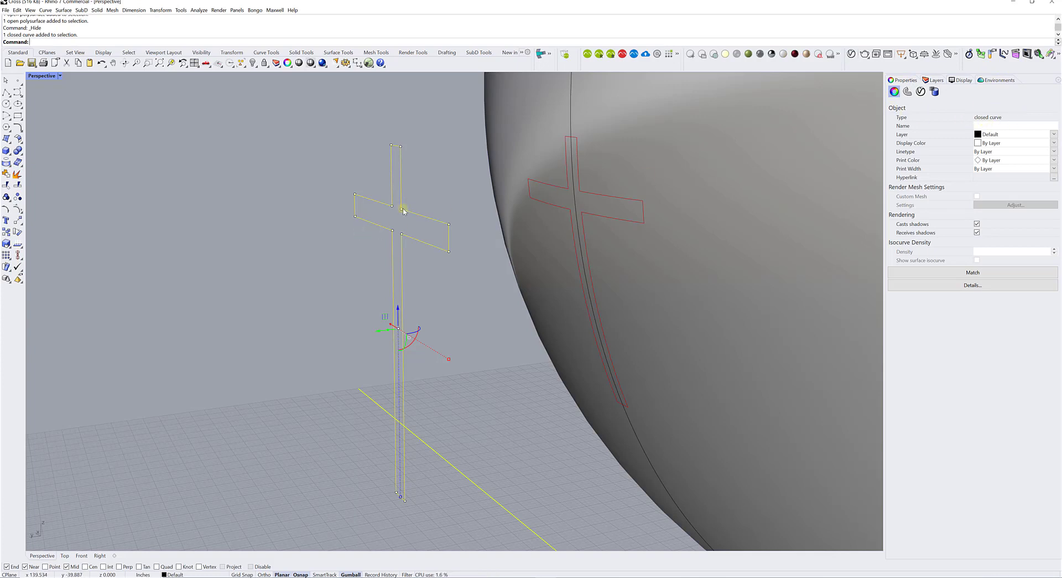
click(445, 180)
click(400, 204)
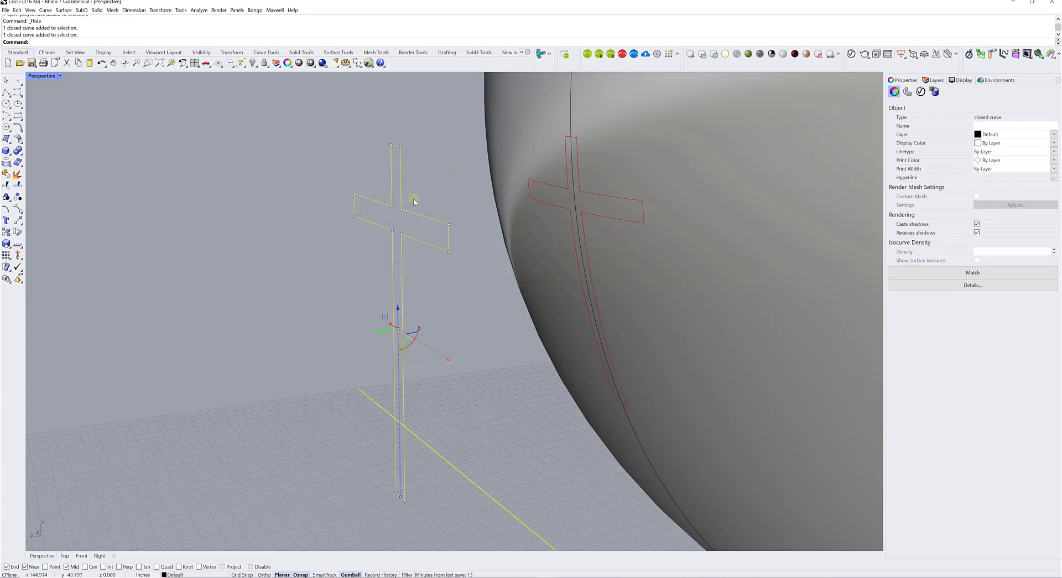
scroll(415, 202, up, 3)
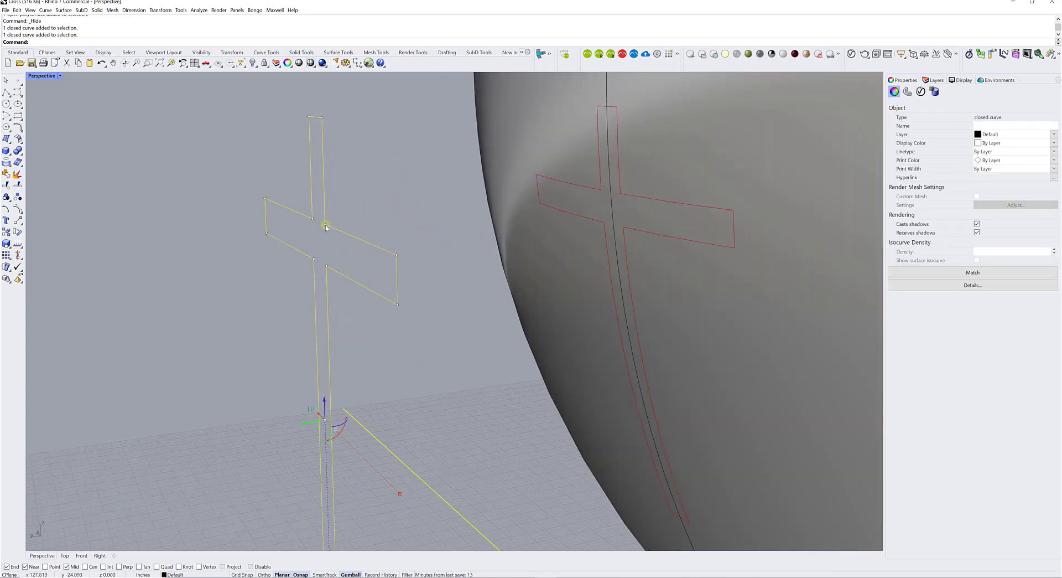
click(636, 198)
click(640, 199)
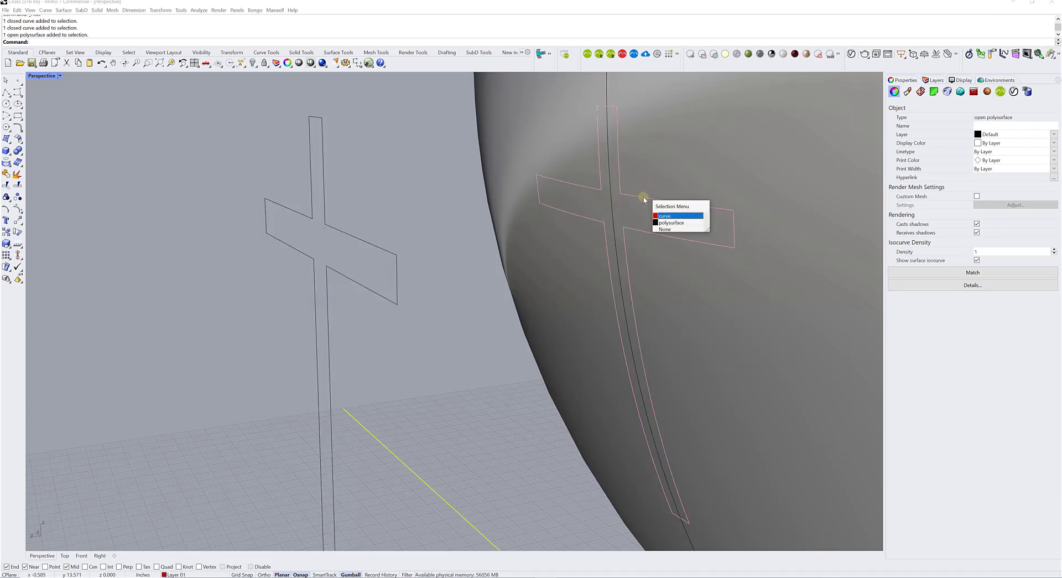
click(666, 216)
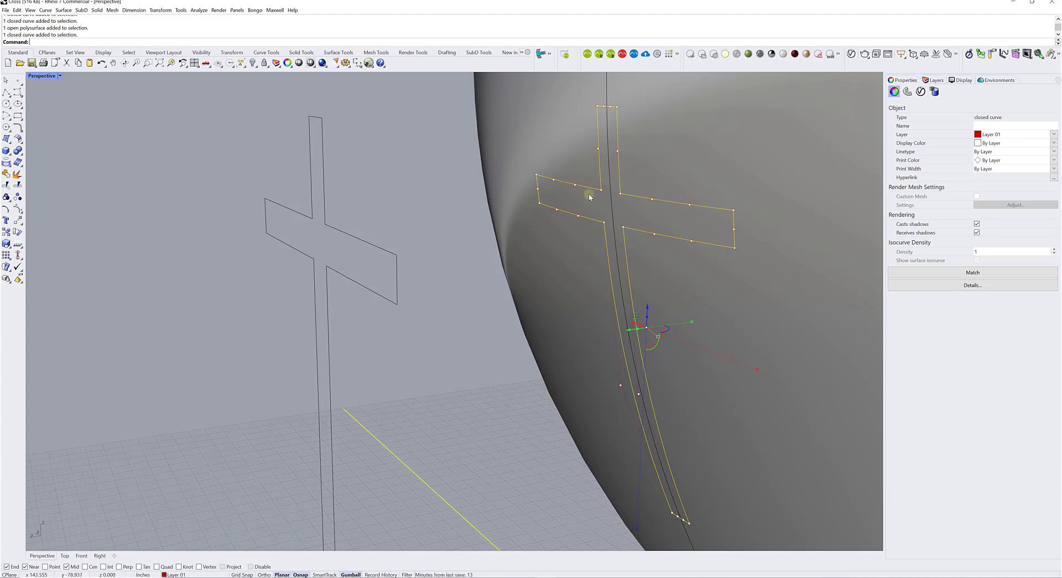
click(436, 179)
right_drag(434, 180, 358, 196)
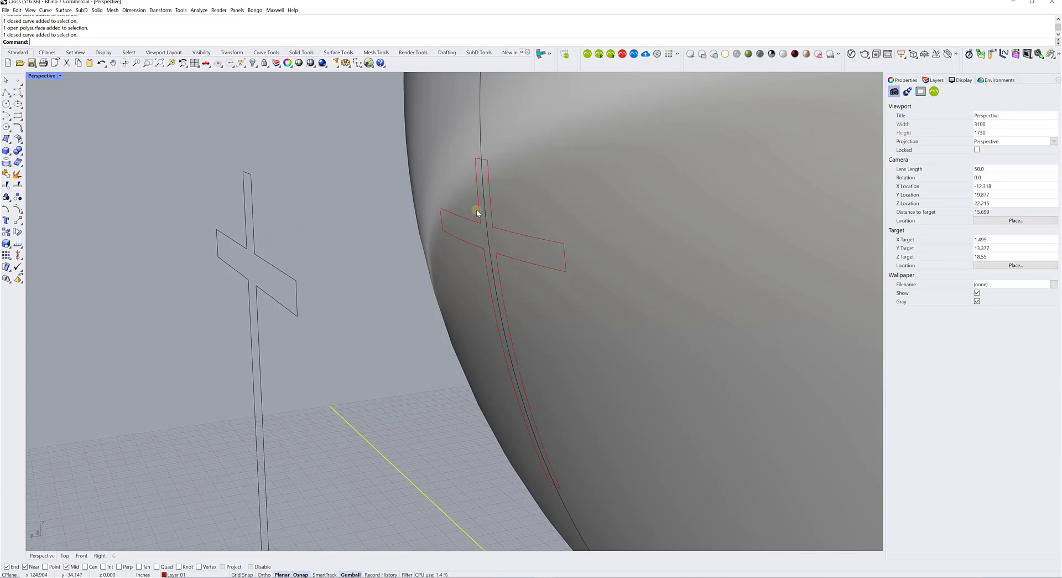
Show the hidden cross extrusion again and try to close its open ends with Cap Planar Holes
click(253, 62)
right_drag(334, 188, 386, 187)
click(355, 209)
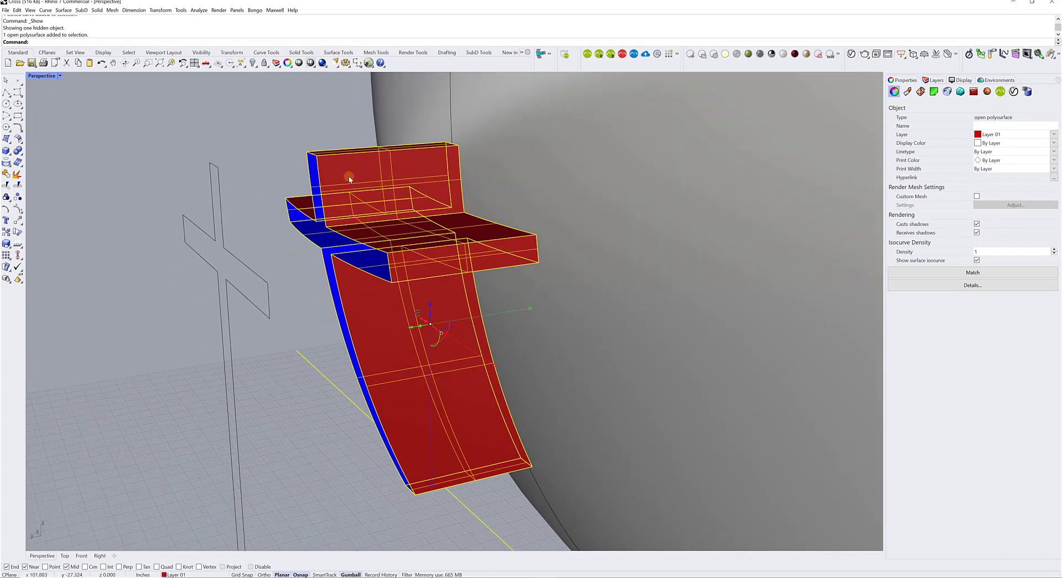
click(97, 10)
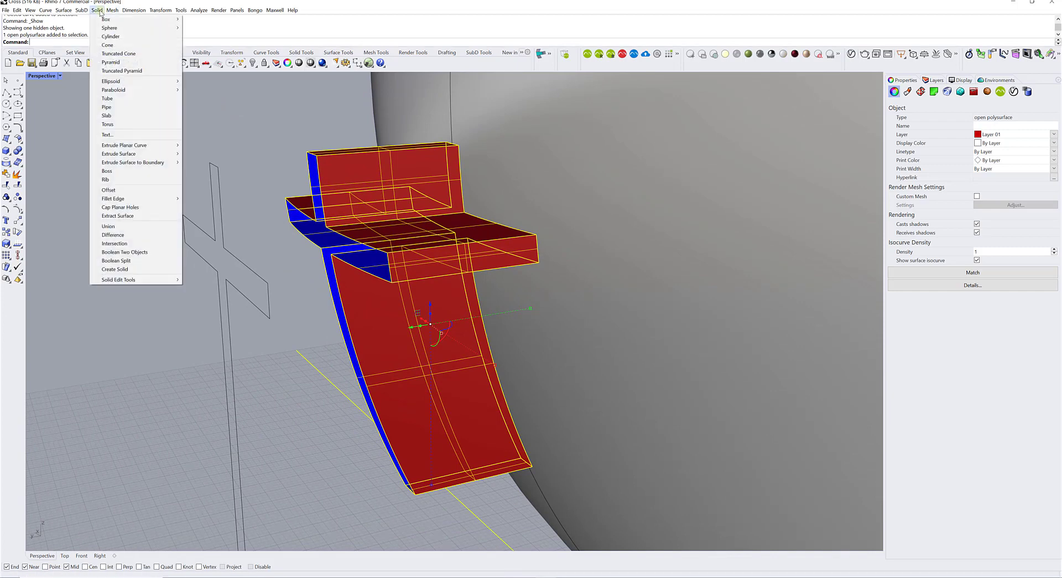
click(120, 207)
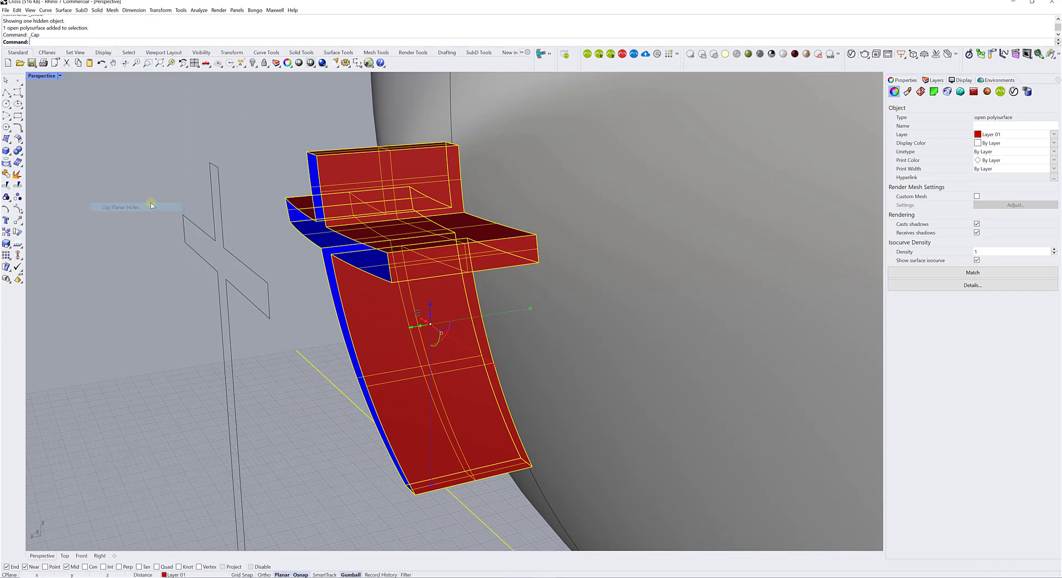
click(242, 166)
Hide the flat cross curve standing in front of the cup
mouse_move(396, 207)
right_down()
mouse_move(372, 203)
mouse_move(379, 197)
right_up()
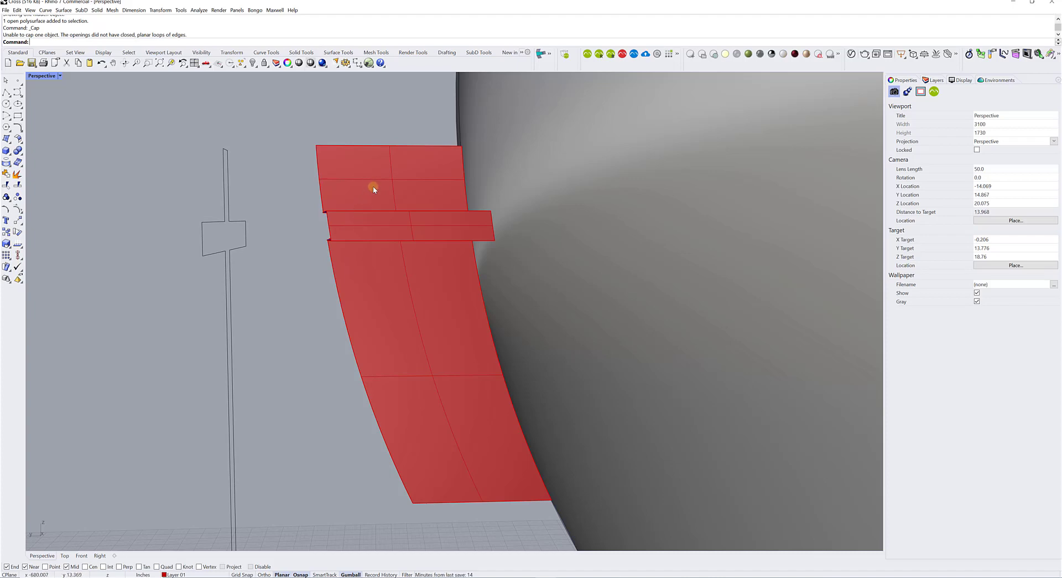
right_drag(374, 184, 284, 197)
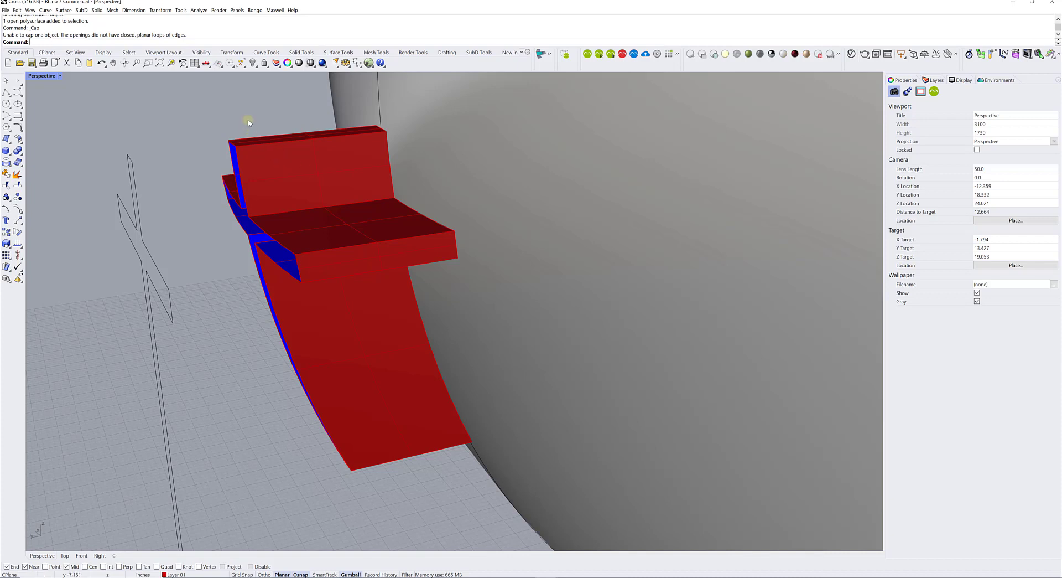
shift+right_drag(280, 104, 308, 150)
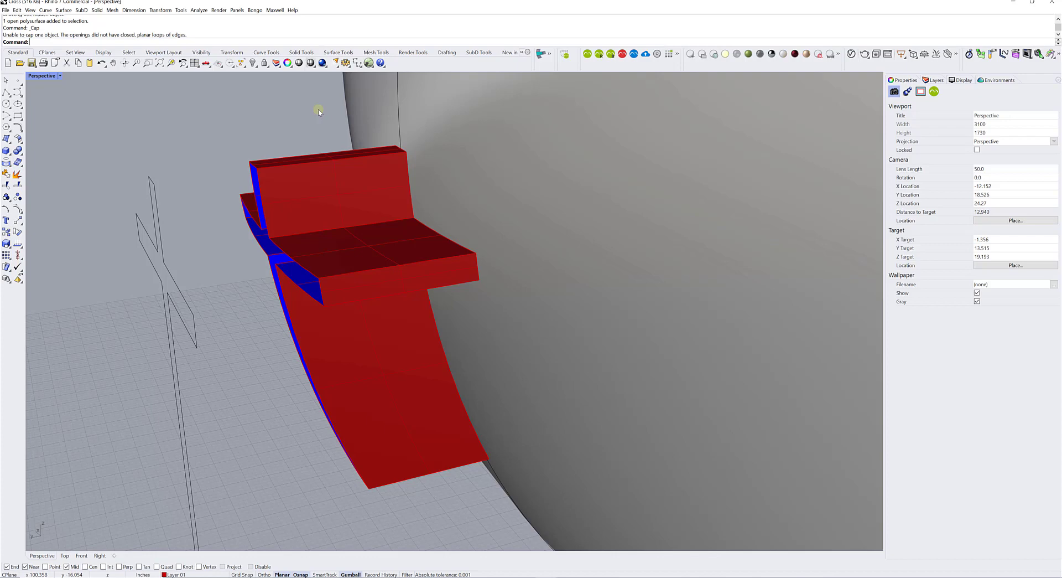
right_drag(317, 116, 302, 173)
click(148, 199)
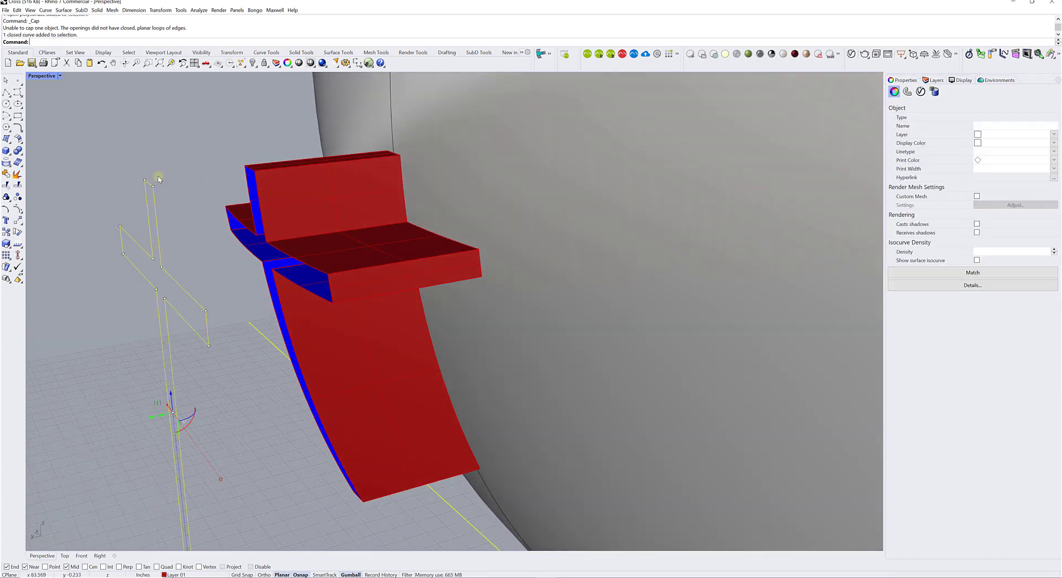
click(253, 62)
Hide the cup and the remaining objects so only the red cross extrusion is left
shift+right_drag(250, 155, 294, 292)
scroll(299, 282, down, 7)
scroll(308, 265, down, 8)
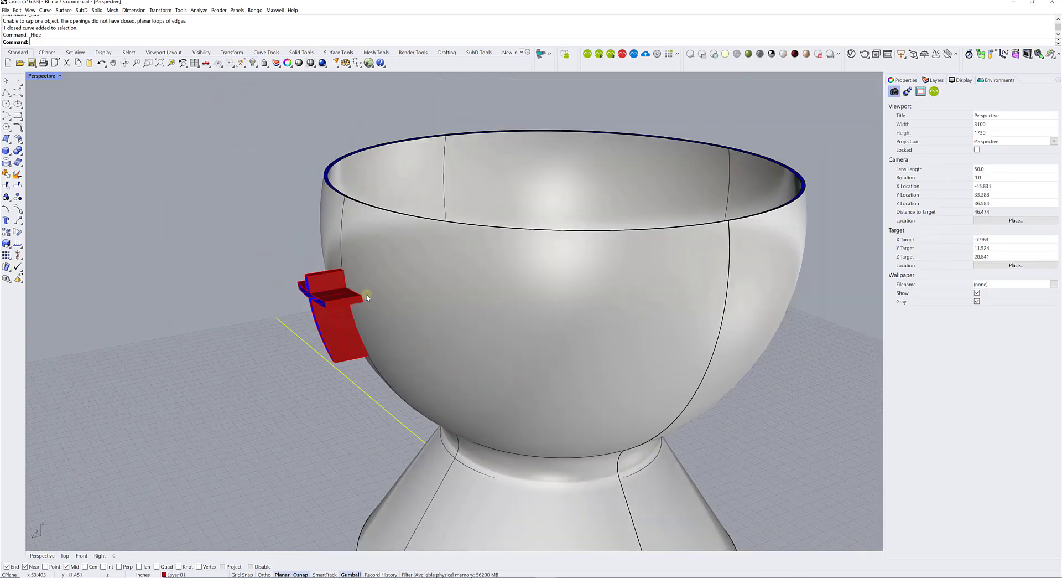
drag(429, 251, 415, 376)
click(254, 63)
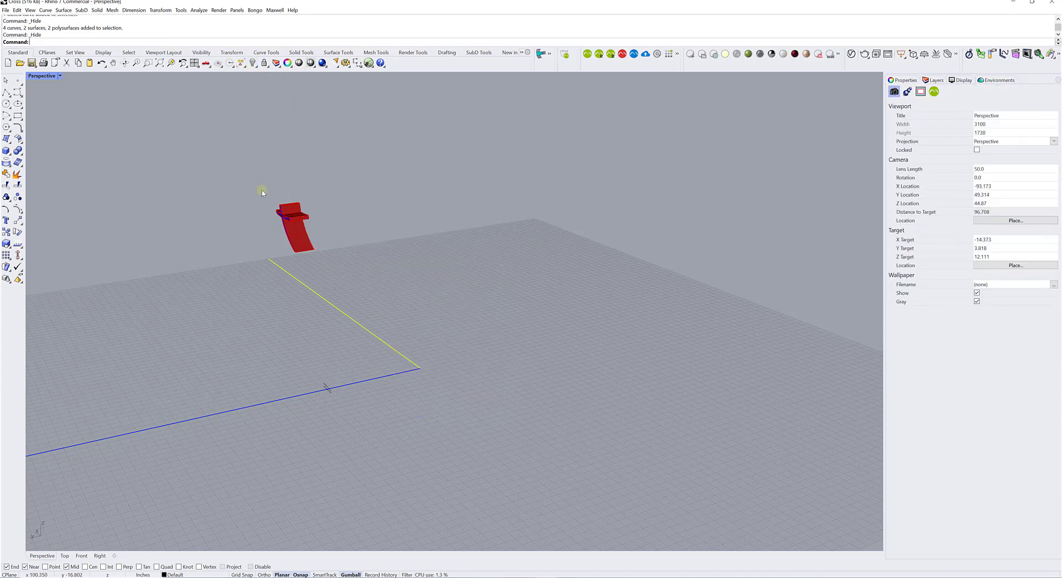
Explode the red cross polysurface into separate surfaces
scroll(260, 194, up, 6)
shift+right_drag(265, 201, 499, 177)
scroll(382, 217, up, 10)
click(495, 197)
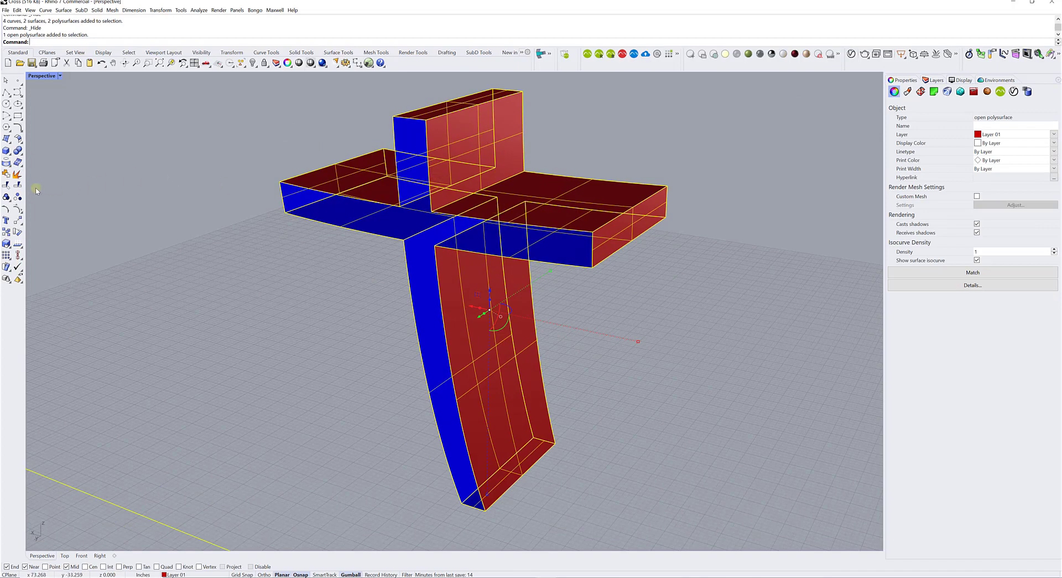
click(20, 172)
click(110, 160)
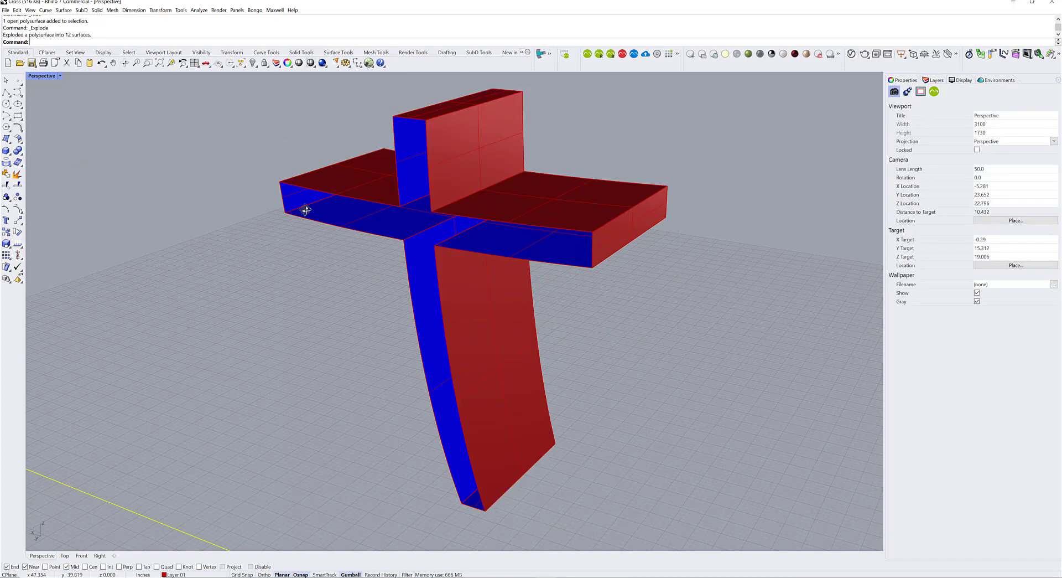
Join all the separate side surfaces around the cross into one polysurface, covering the arms, the upper part and the long lower leg
right_drag(305, 208, 299, 208)
click(6, 173)
click(492, 177)
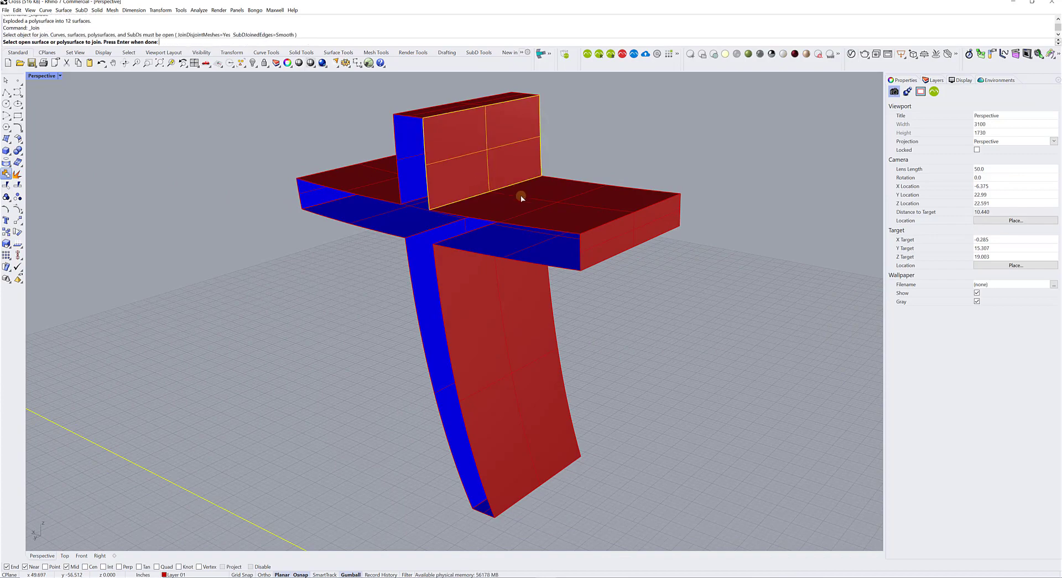
click(530, 201)
click(625, 232)
click(568, 257)
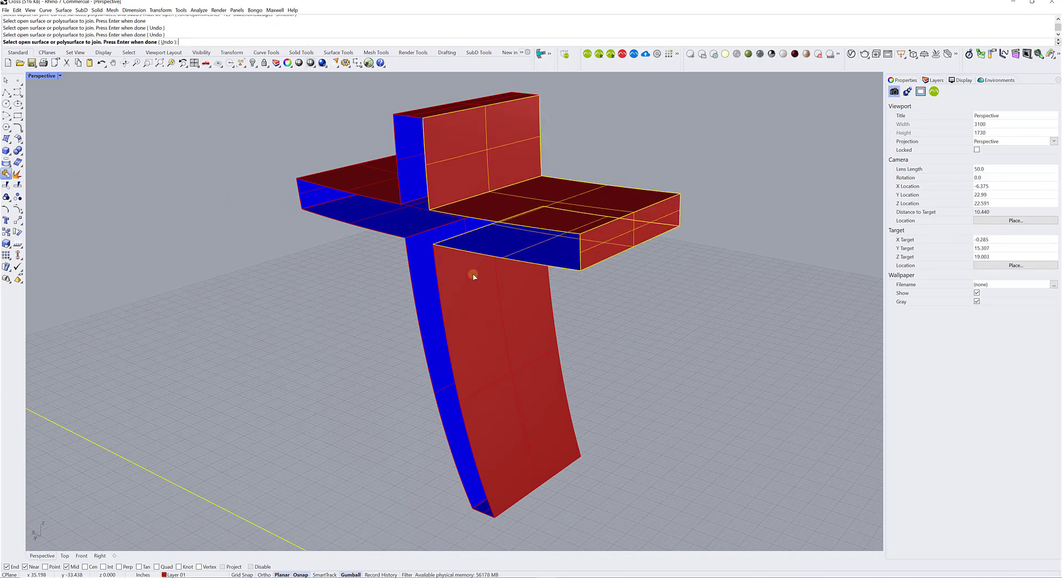
click(470, 276)
click(486, 507)
click(467, 492)
scroll(462, 476, down, 4)
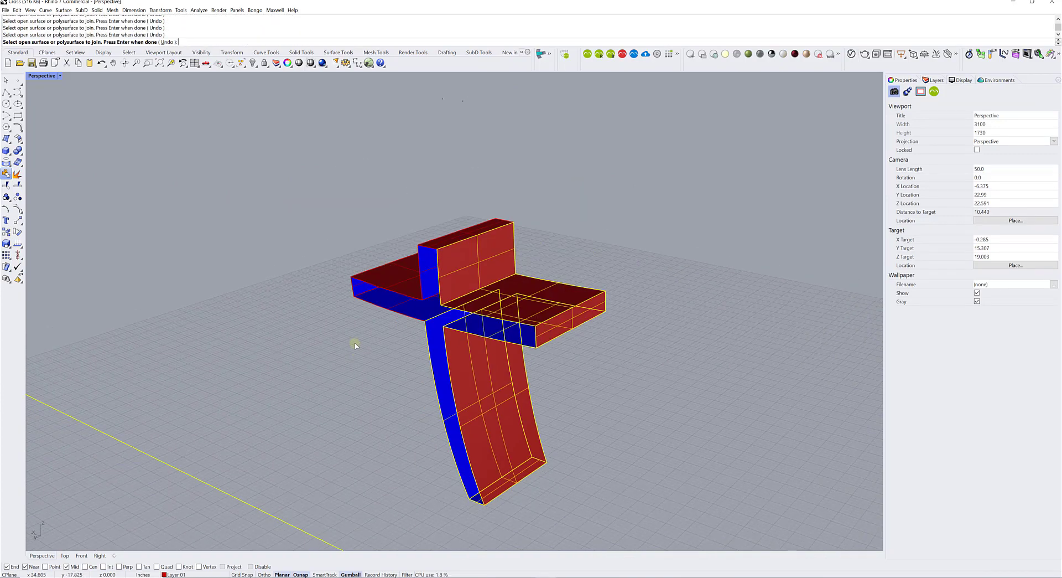
right_drag(355, 343, 406, 323)
click(384, 322)
click(327, 302)
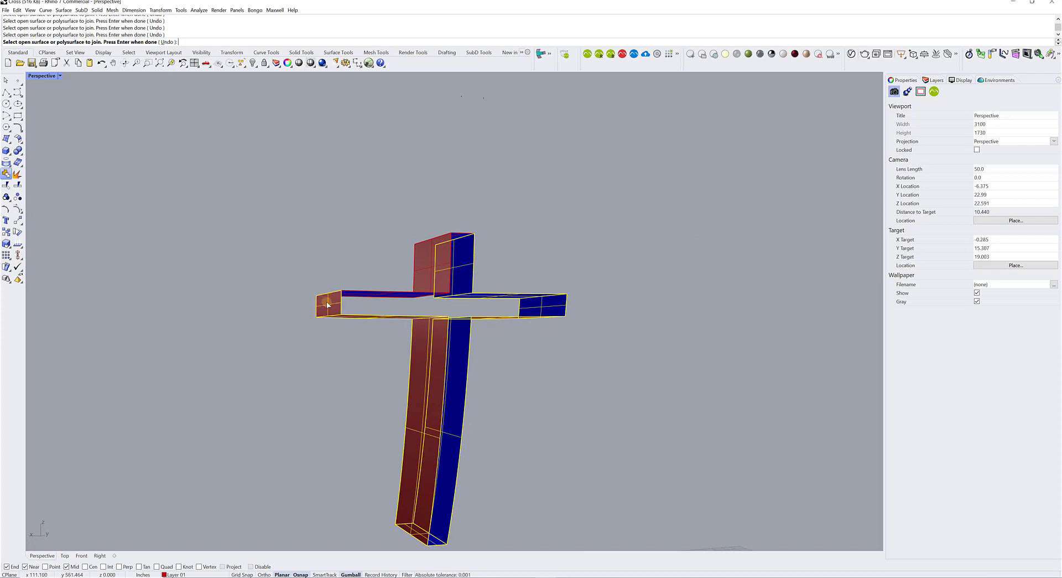
right_drag(343, 301, 337, 325)
click(355, 303)
click(434, 264)
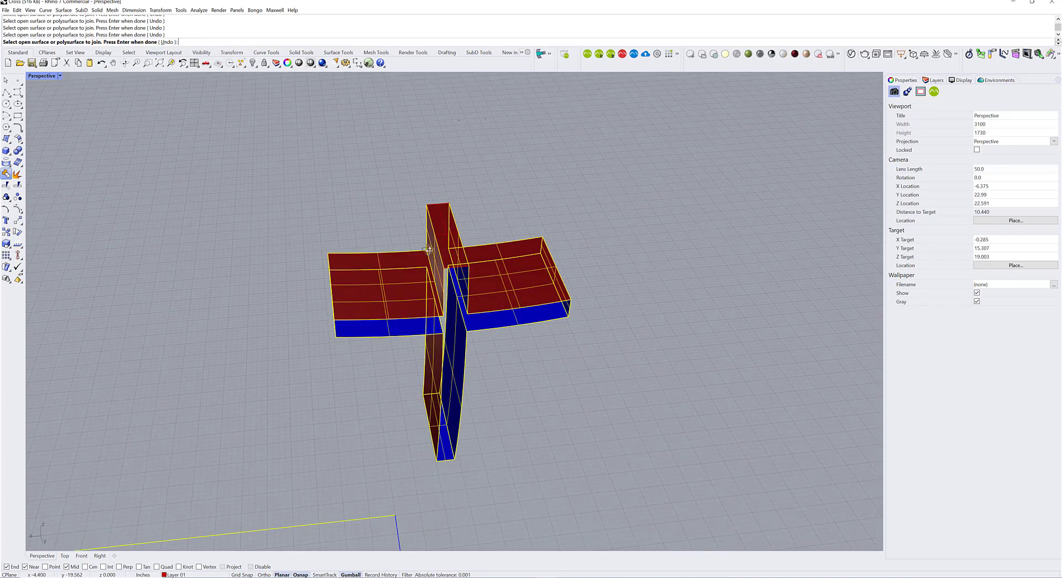
right_drag(429, 249, 433, 248)
scroll(435, 249, up, 5)
right_click(409, 201)
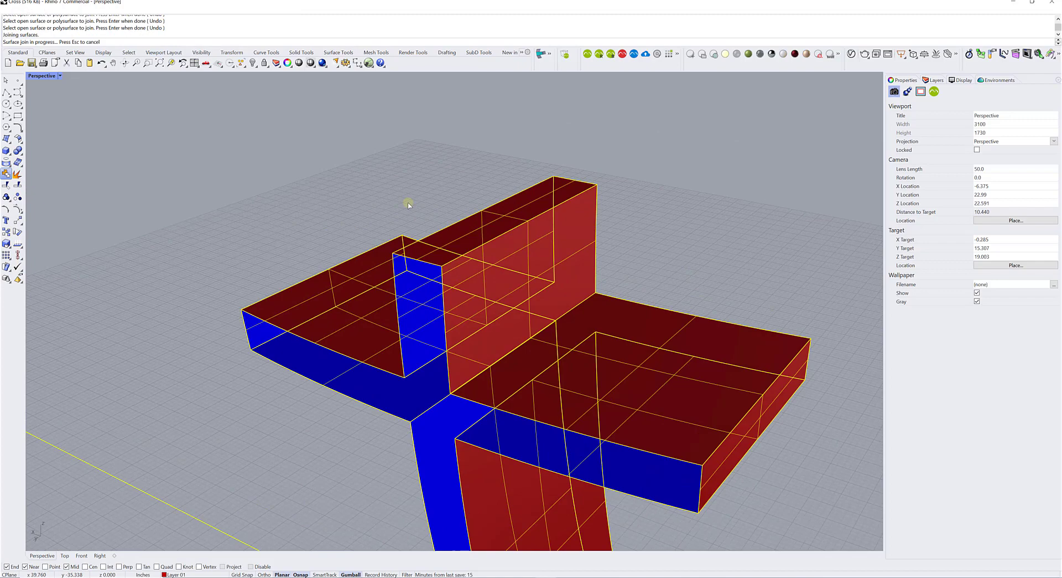
Select the joined cross to check its object type, and examine its open, curved front outline from several angles
click(476, 256)
scroll(420, 232, down, 3)
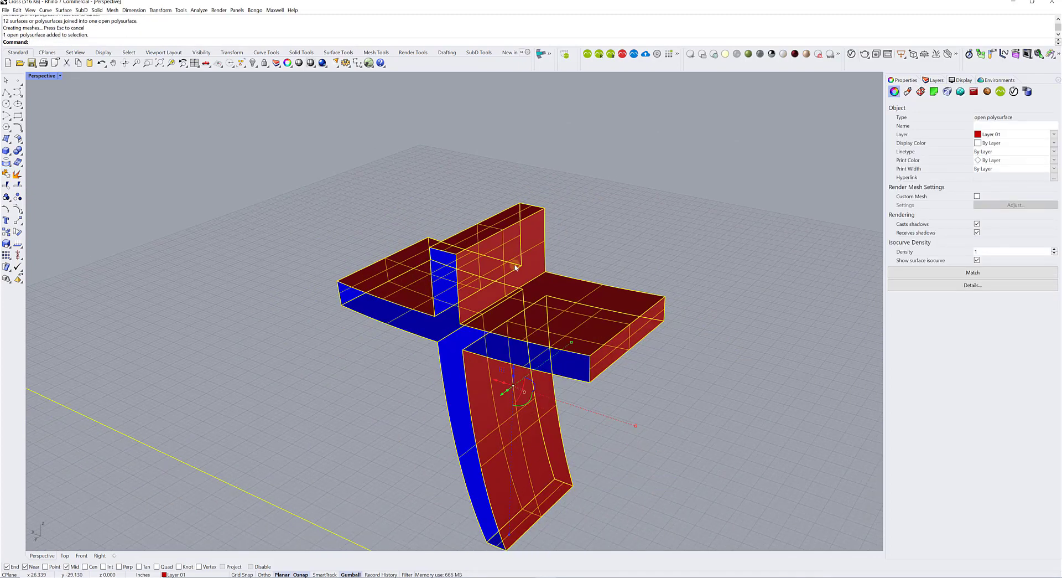
scroll(373, 204, up, 3)
click(560, 155)
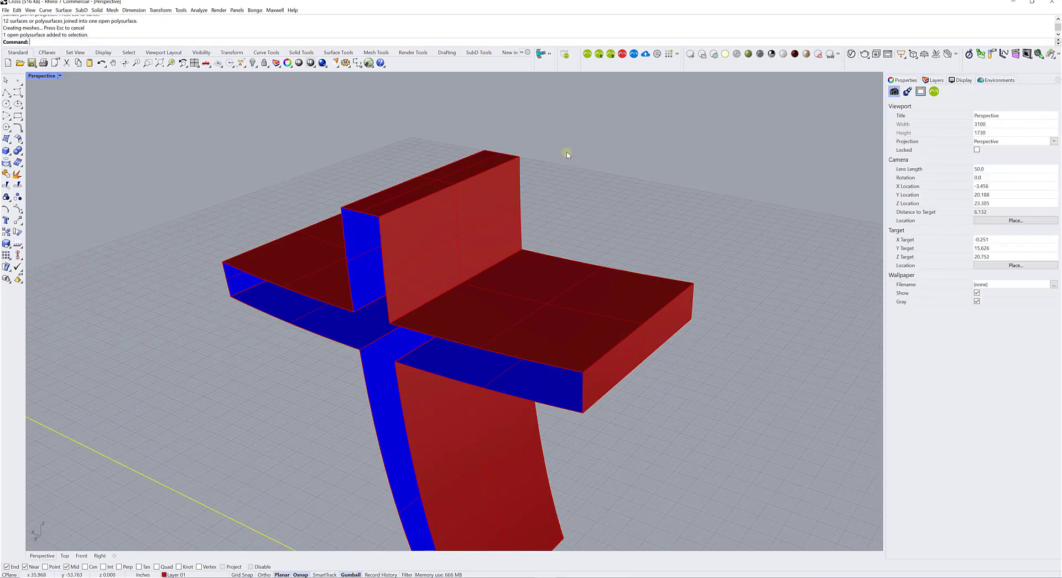
scroll(526, 181, down, 4)
right_drag(526, 180, 460, 238)
scroll(466, 246, up, 4)
right_drag(469, 196, 495, 197)
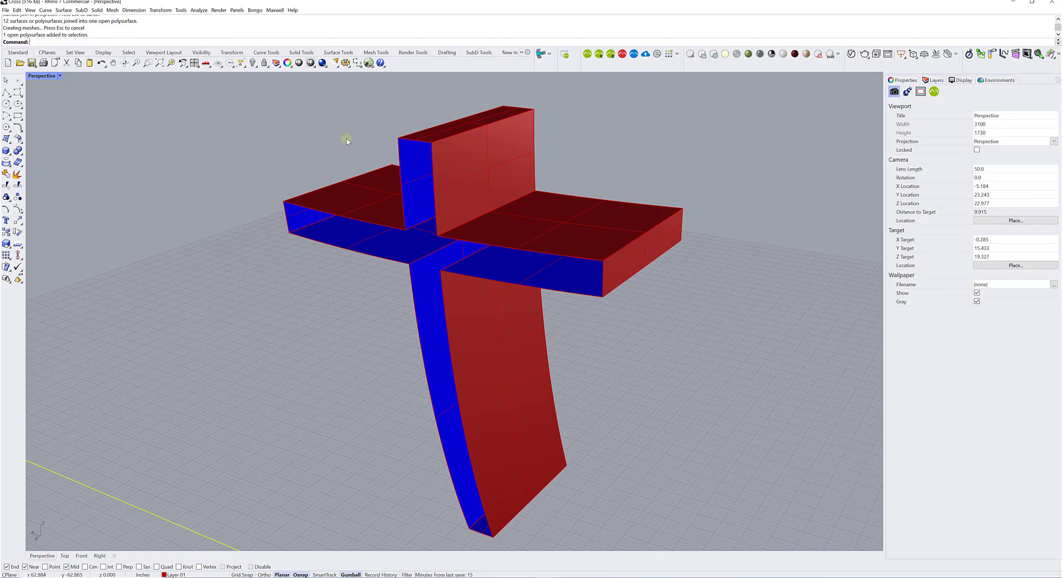
shift+right_drag(380, 125, 335, 164)
scroll(332, 154, up, 2)
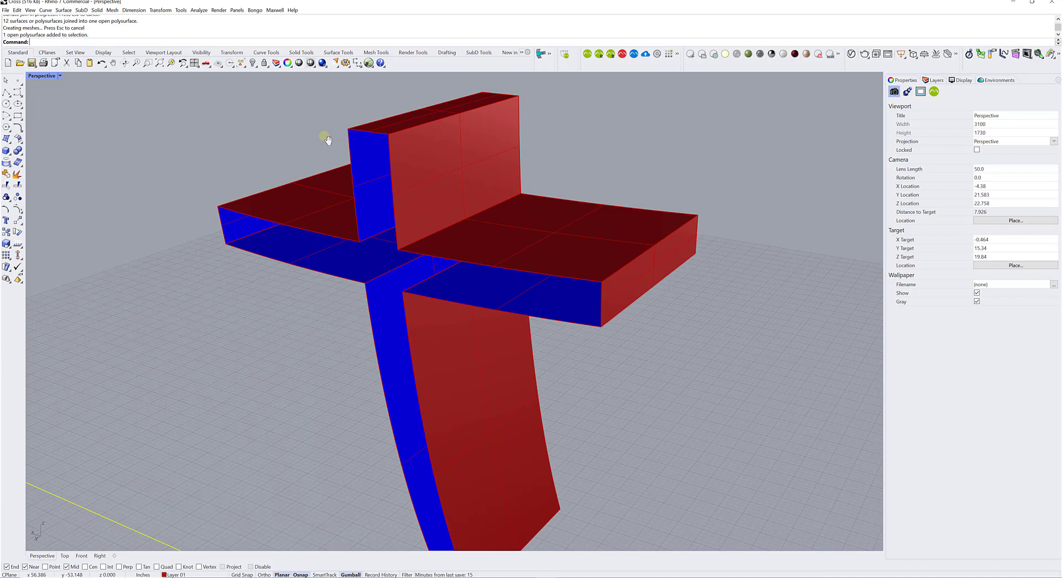
click(325, 198)
right_drag(354, 212, 254, 168)
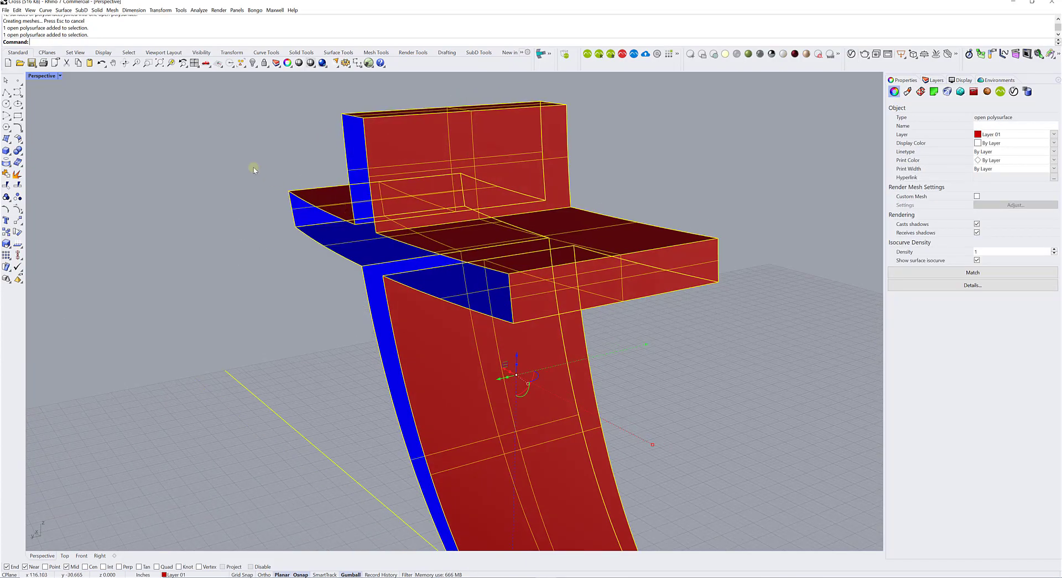
click(271, 172)
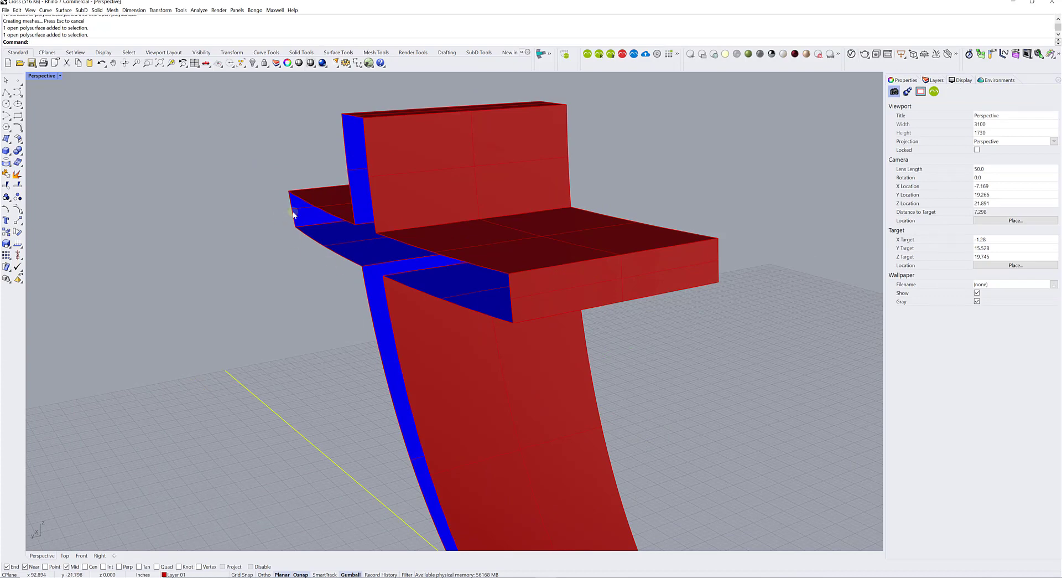
click(335, 198)
click(257, 157)
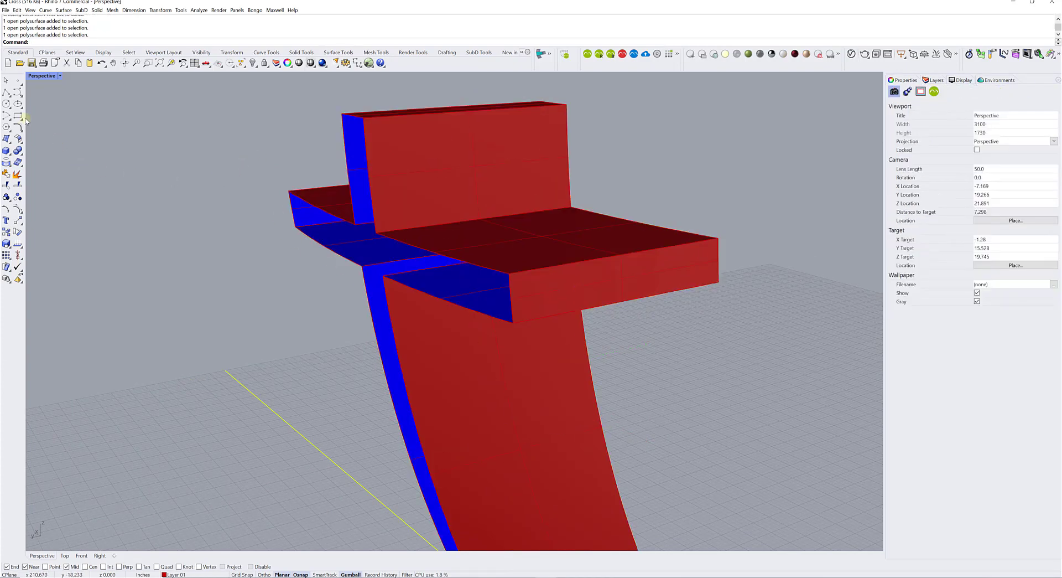
Start a Patch and select the boundary edges around the upper part, the near arm and the long leg's near side on the cross's open end
click(7, 138)
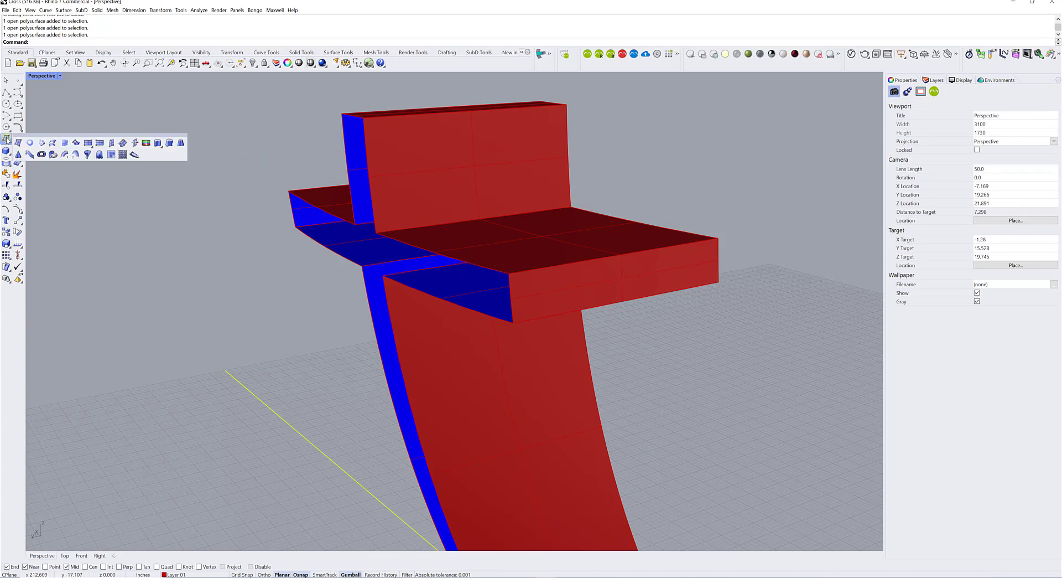
click(64, 138)
click(7, 139)
drag(55, 137, 86, 136)
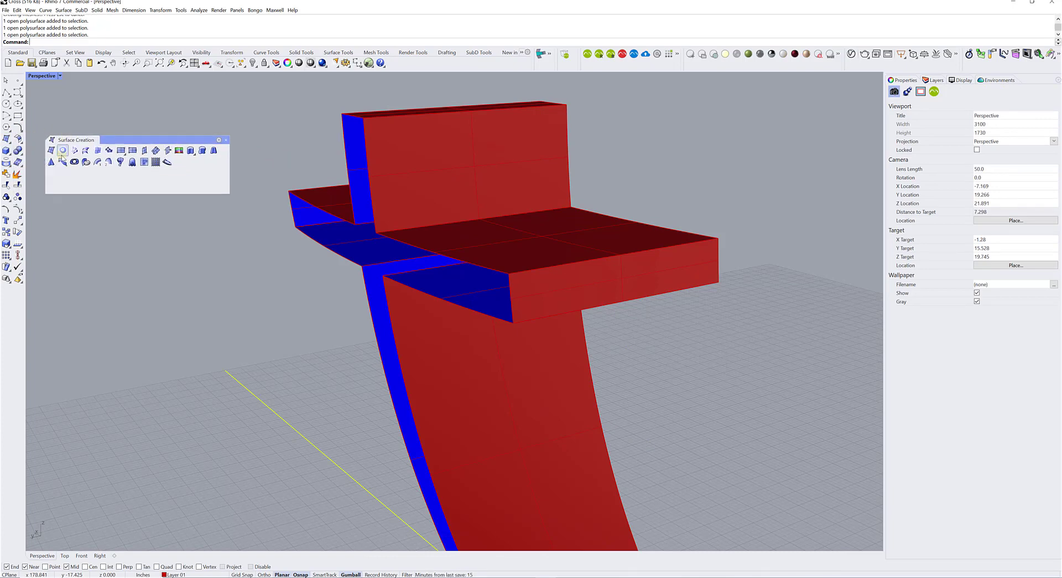
click(109, 150)
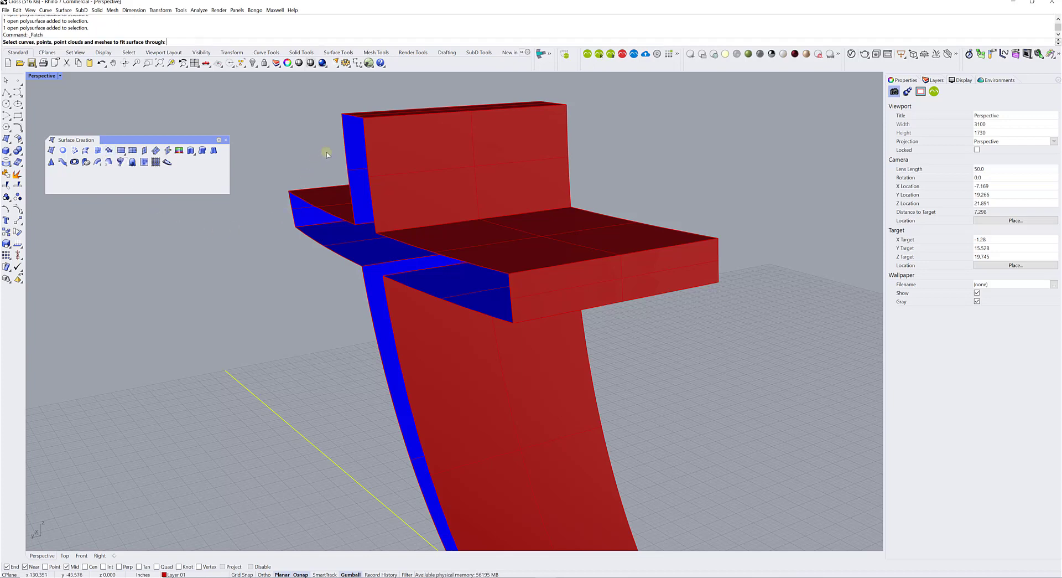
click(343, 140)
click(353, 125)
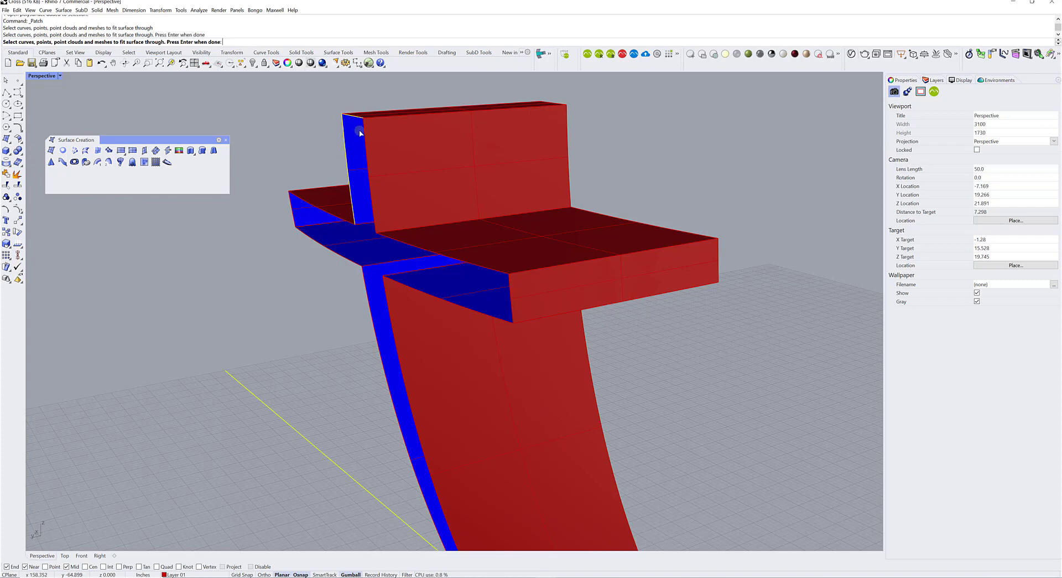
click(364, 135)
click(397, 244)
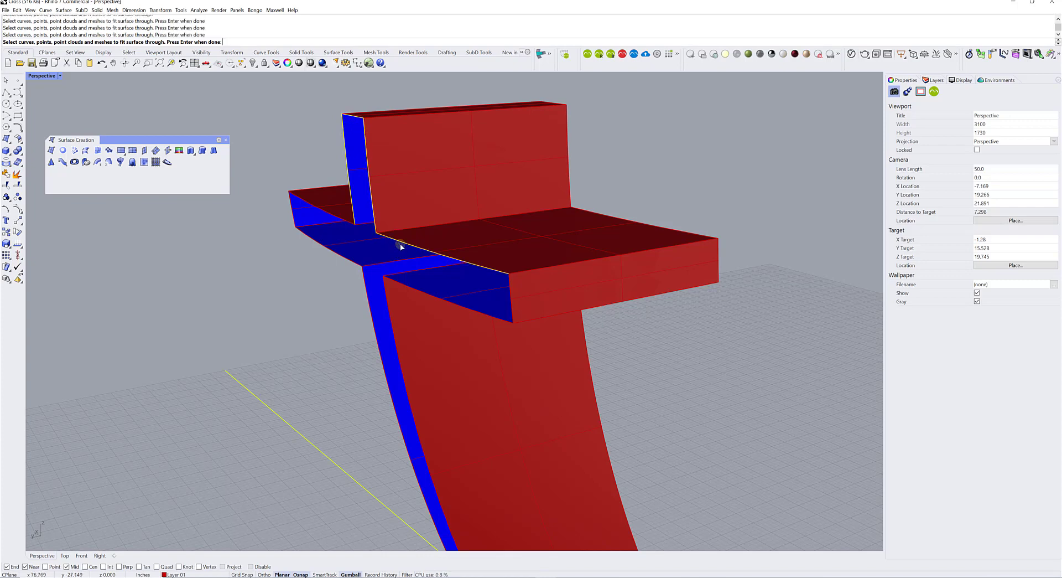
click(505, 304)
click(398, 302)
click(389, 300)
Add the remaining edges at the bottom and far side of the long leg and around the far arm to the patch boundary
scroll(391, 303, down, 5)
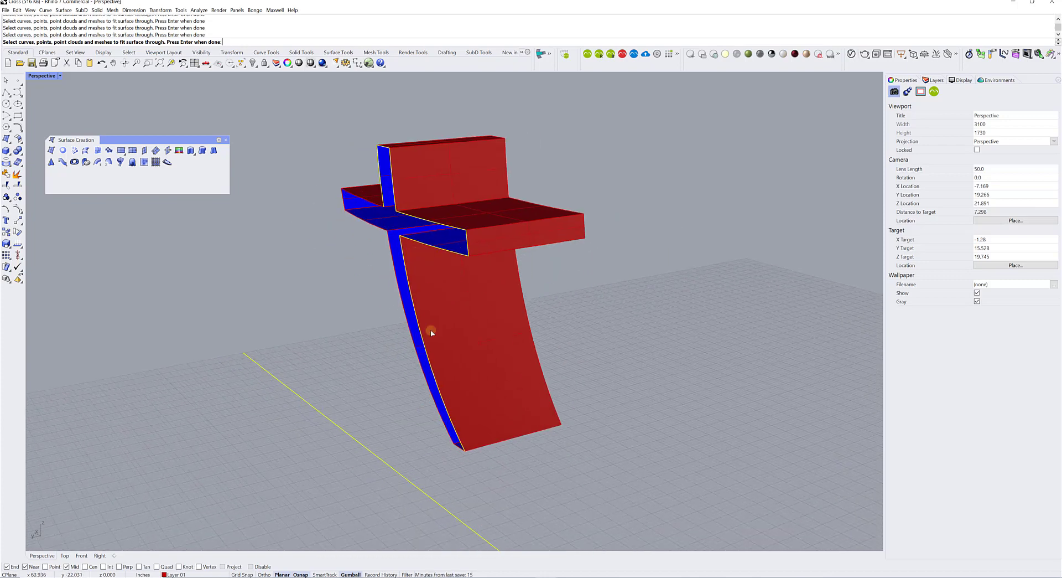
scroll(465, 471, up, 6)
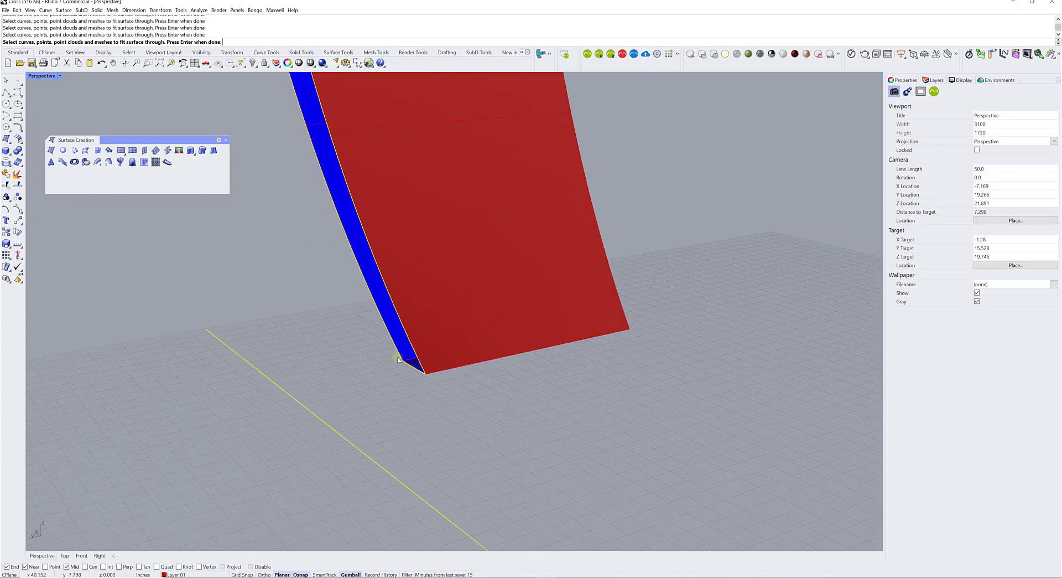
scroll(396, 360, down, 3)
shift+right_drag(375, 333, 440, 489)
scroll(341, 251, up, 5)
click(357, 239)
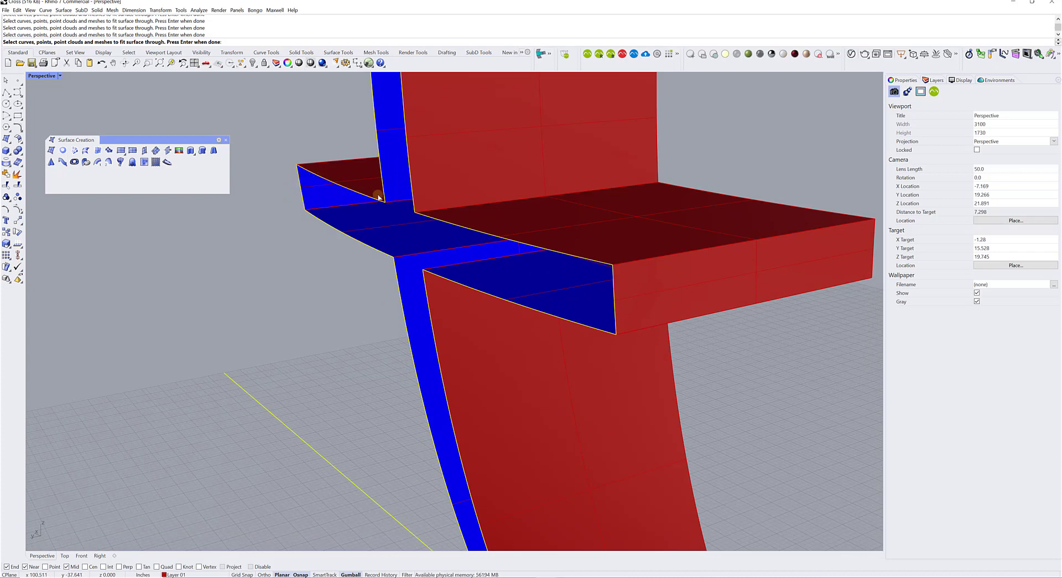
scroll(378, 193, down, 2)
shift+right_drag(375, 190, 378, 192)
Preview and create the patch over the first open end with 10 U spans, 10 V spans and automatic trim
key(Return)
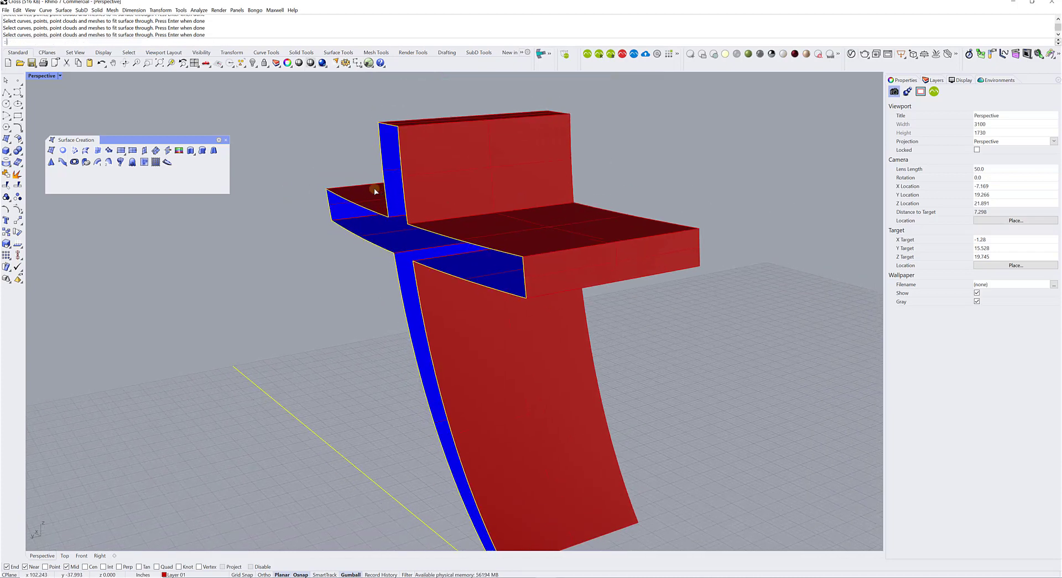
drag(593, 205, 638, 148)
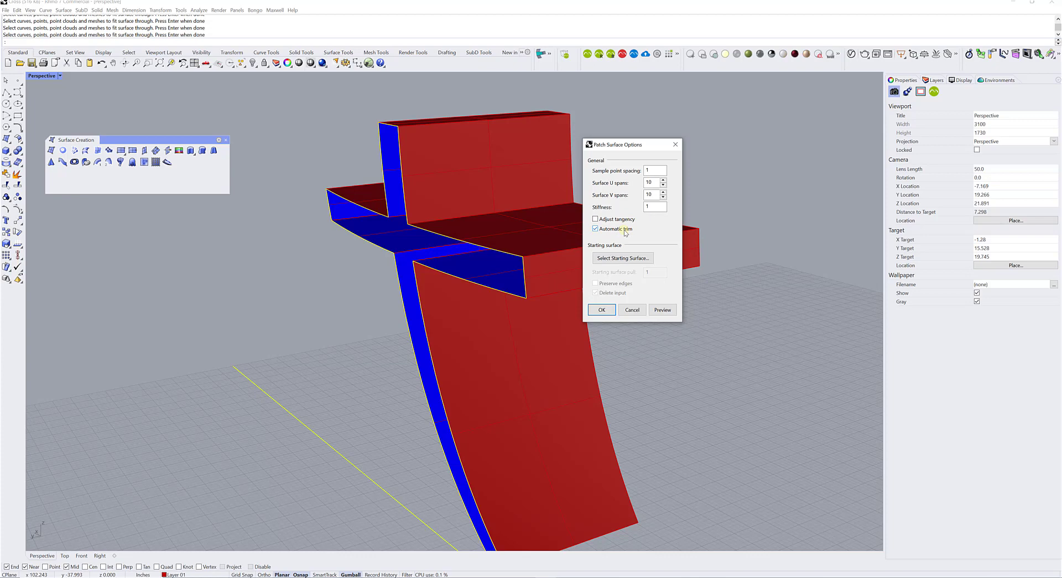
click(660, 309)
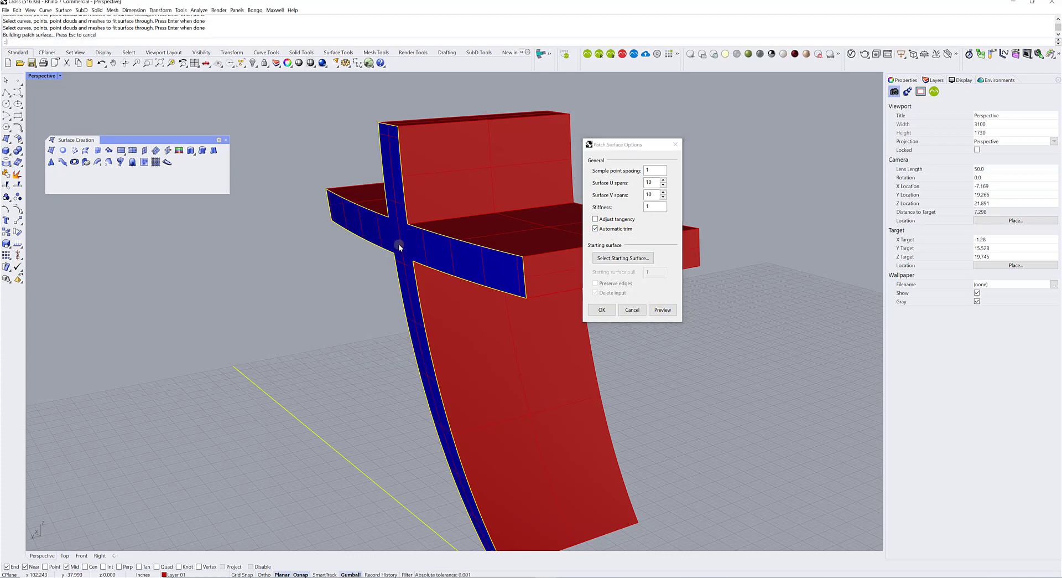
right_drag(400, 246, 576, 325)
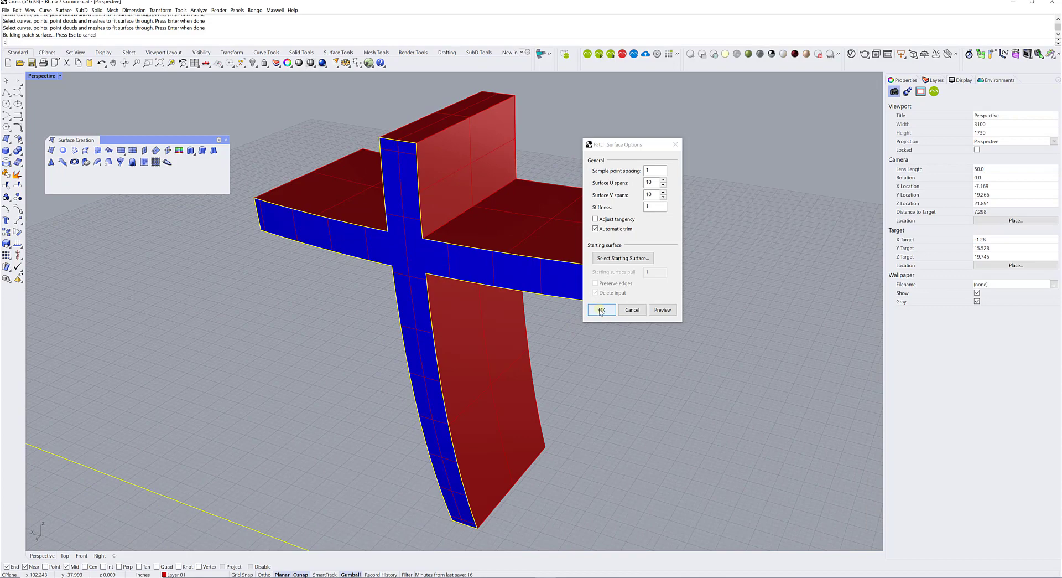
click(601, 311)
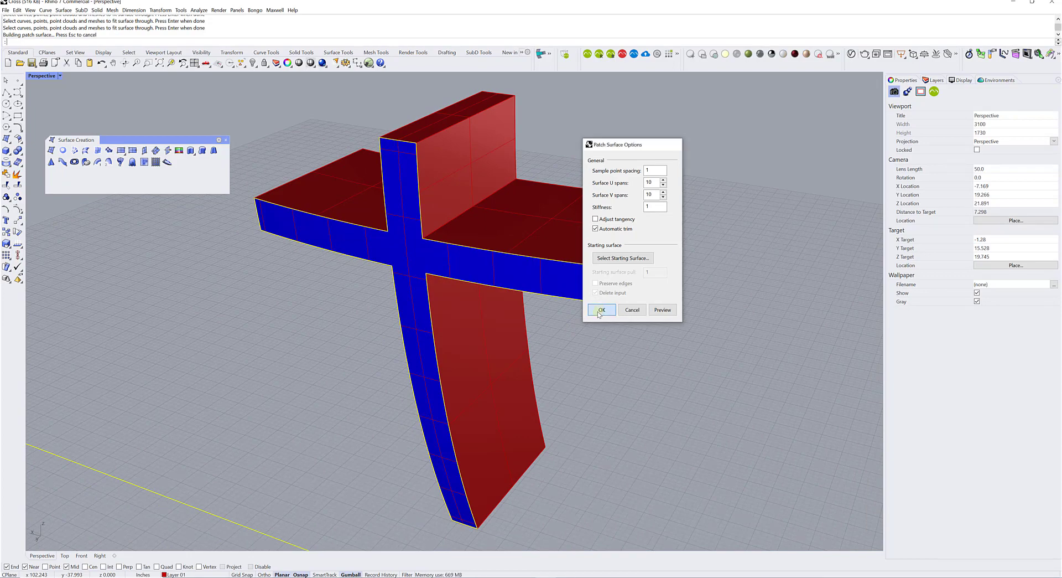
right_drag(590, 326, 571, 324)
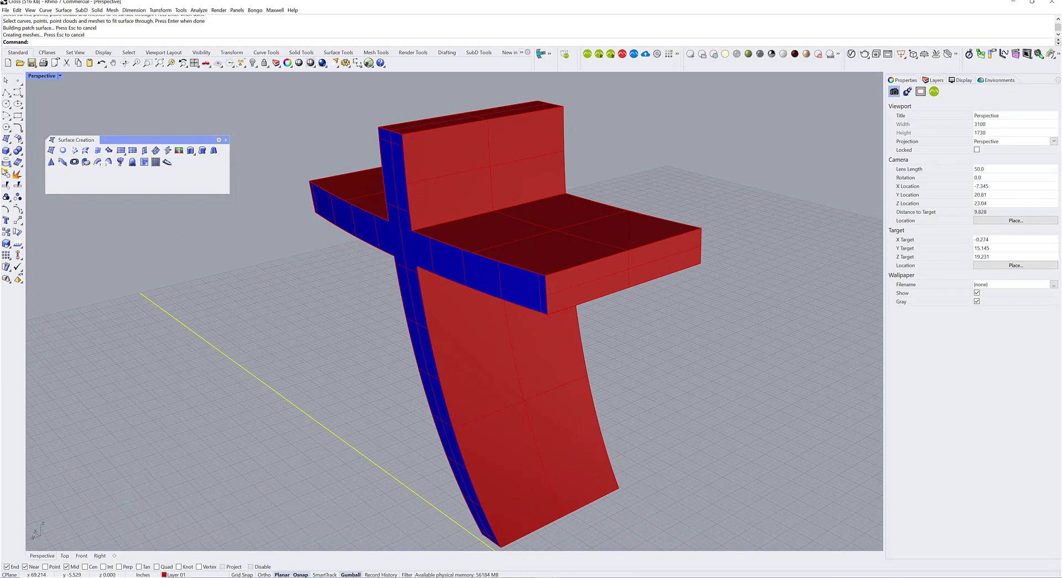
Join the new cap surface to the cross's side polysurface
click(6, 174)
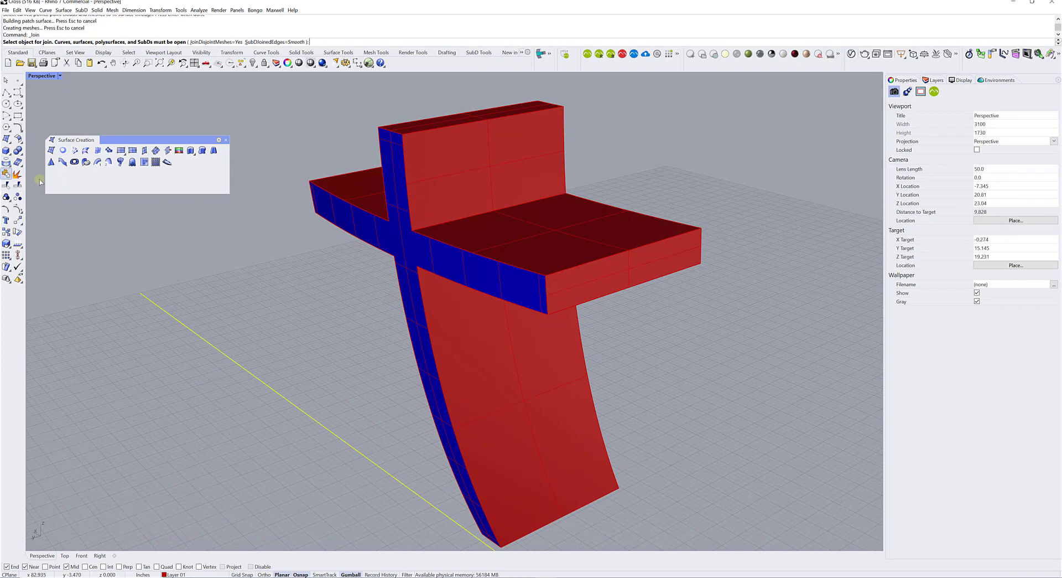
click(441, 208)
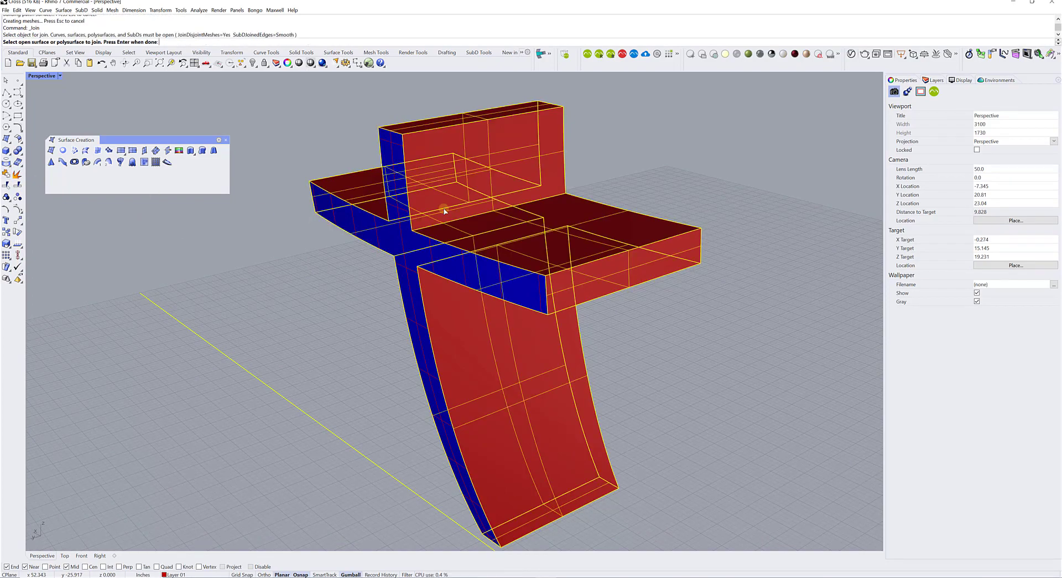
right_click(401, 238)
click(400, 237)
click(324, 269)
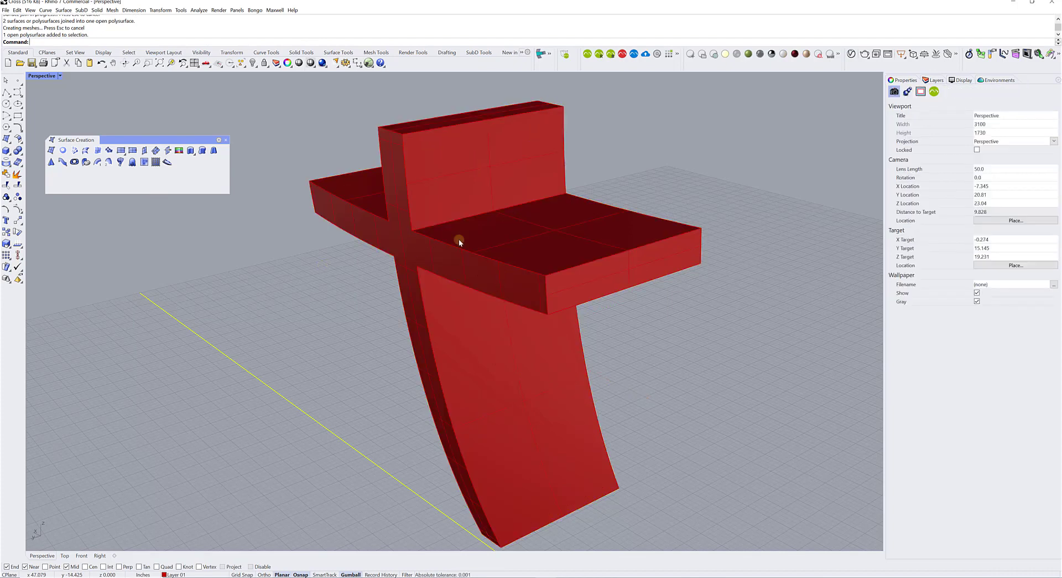
Start a Patch on the opposite open end and select the polysurface edges along the upper part's top and outer side and around the adjoining arm
mouse_move(458, 239)
right_down()
mouse_move(392, 235)
mouse_move(437, 235)
right_up()
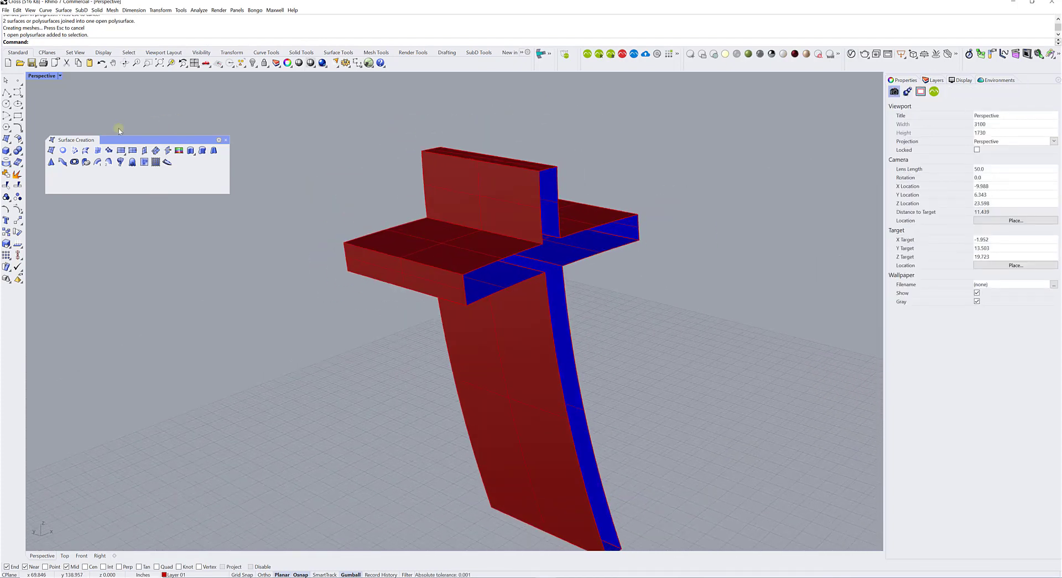
click(109, 150)
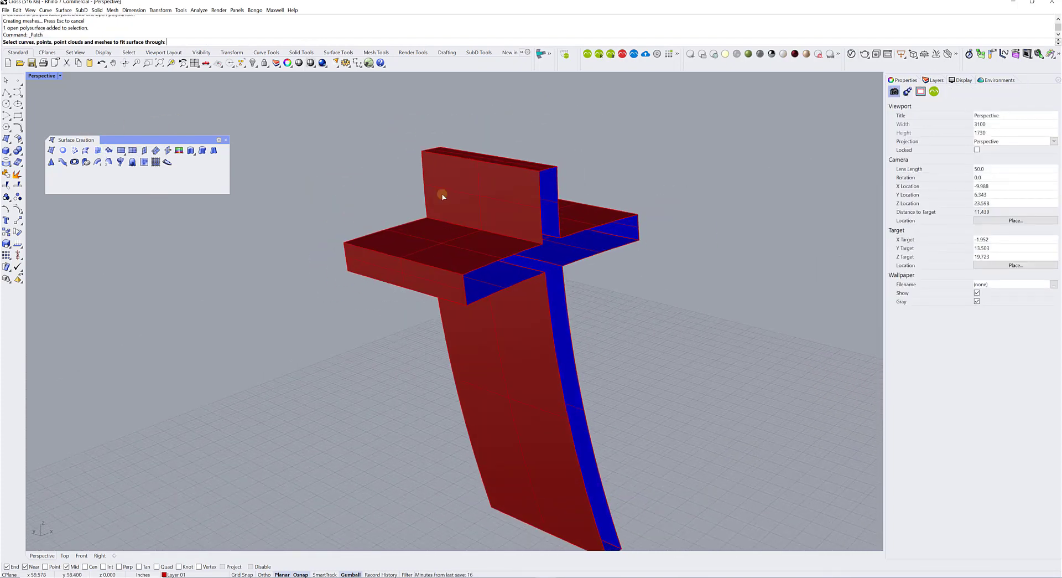
click(543, 173)
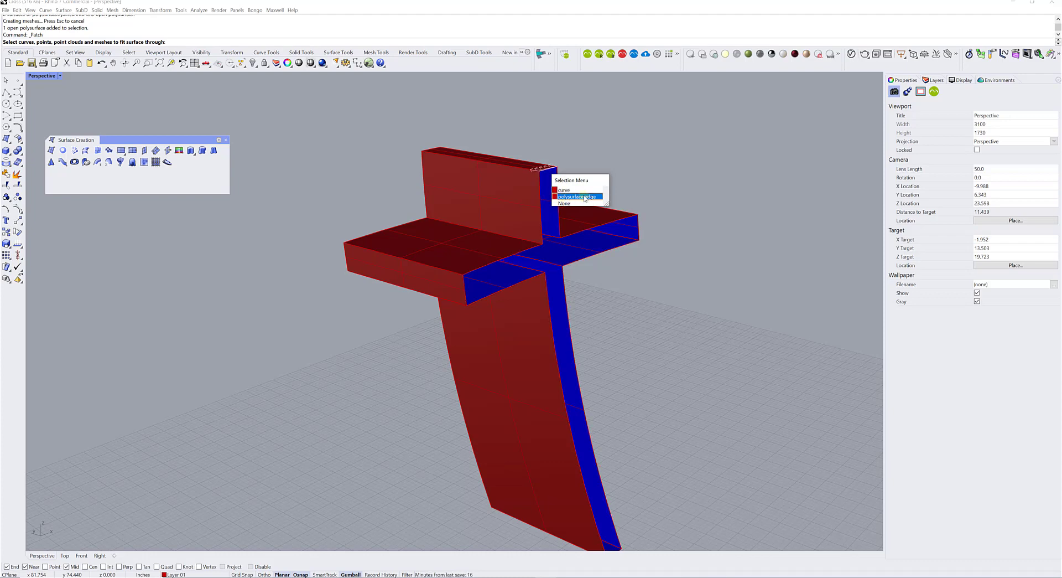
click(584, 197)
click(556, 180)
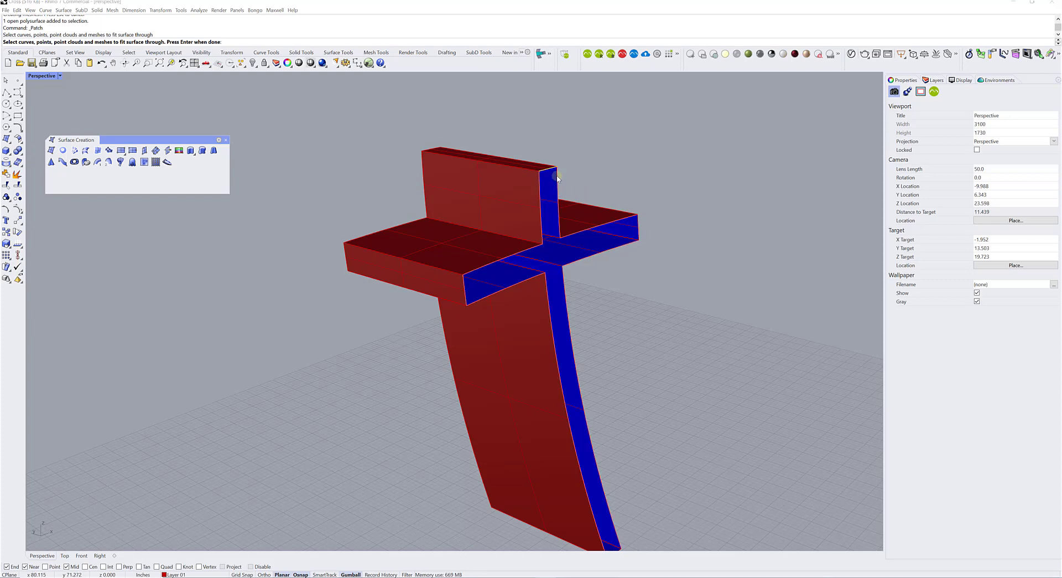
click(579, 203)
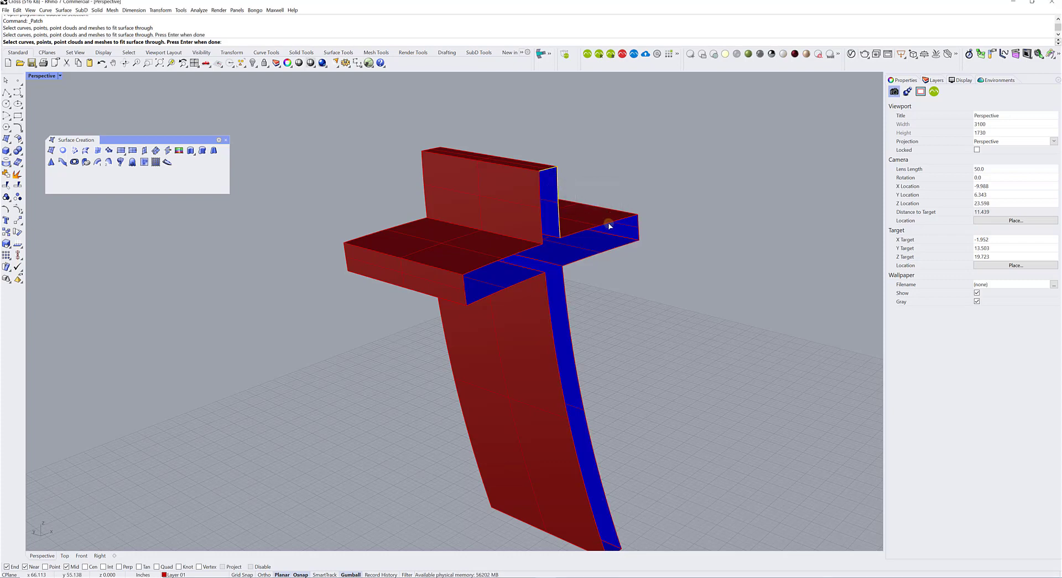
click(609, 224)
click(628, 249)
click(638, 223)
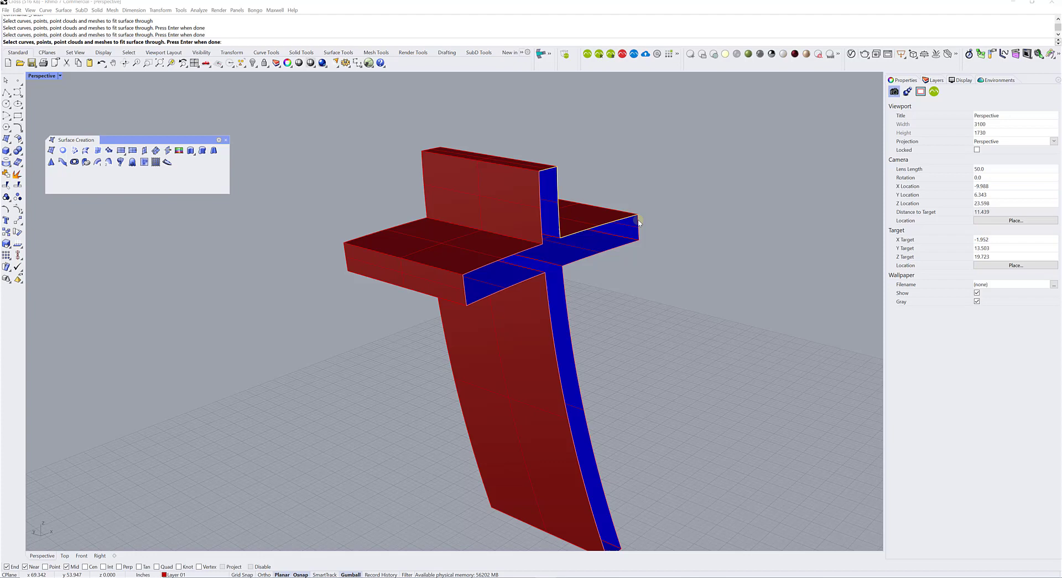
click(654, 245)
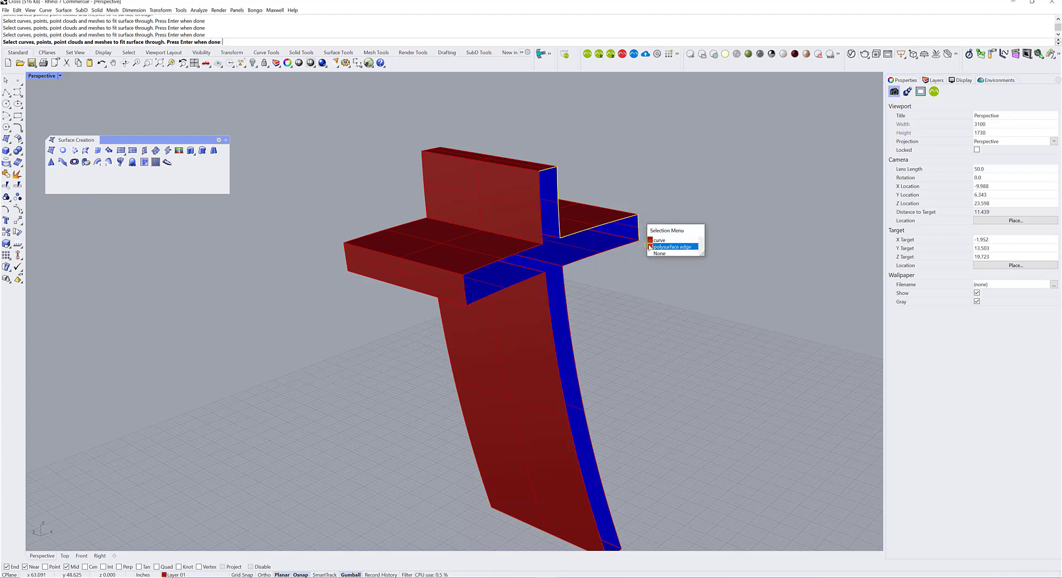
click(618, 246)
click(641, 265)
Add the polysurface edges along both sides and the bottom of the long leg to the patch boundary
click(562, 270)
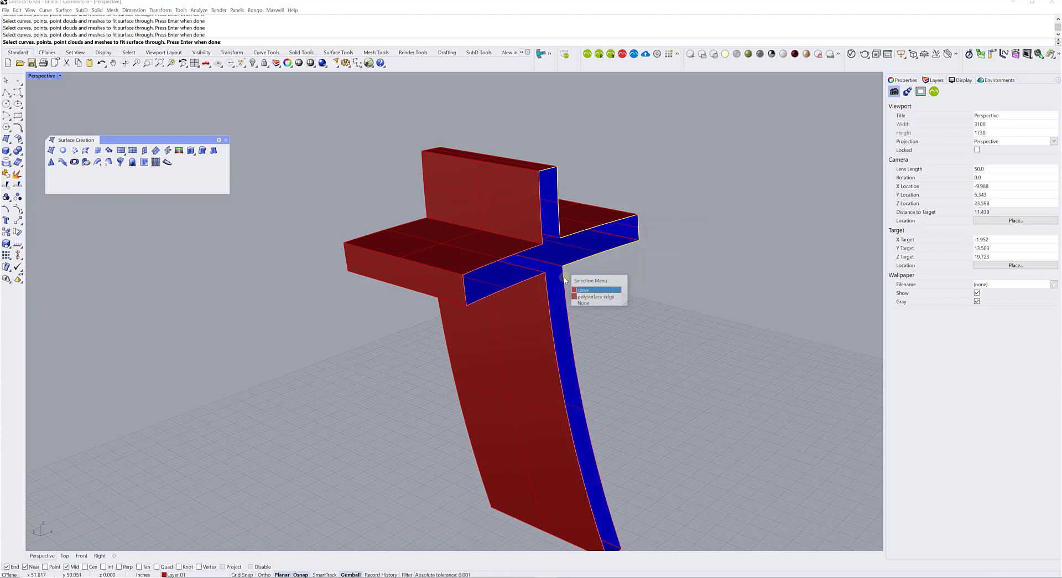
click(578, 299)
scroll(576, 262, down, 7)
scroll(584, 414, up, 3)
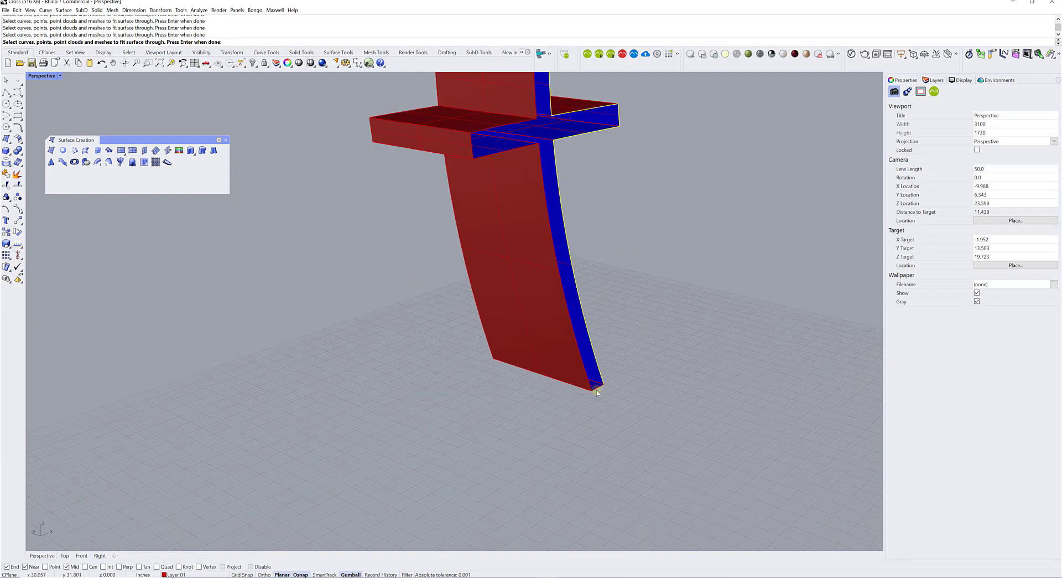
click(596, 389)
click(615, 416)
click(581, 360)
click(604, 384)
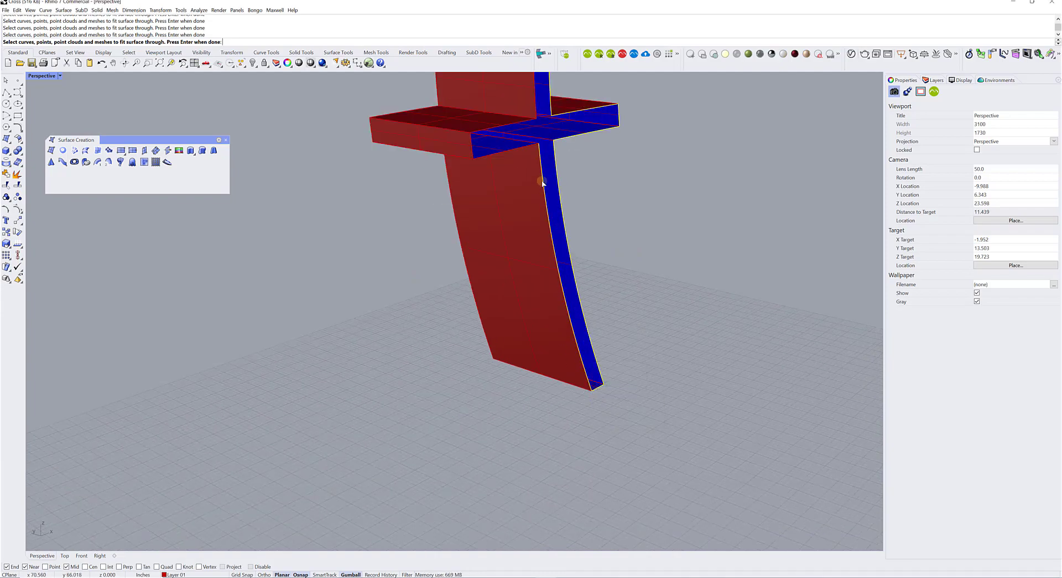
Complete the patch boundary with the polysurface edges around the other arm and the remaining side of the upper part
click(502, 158)
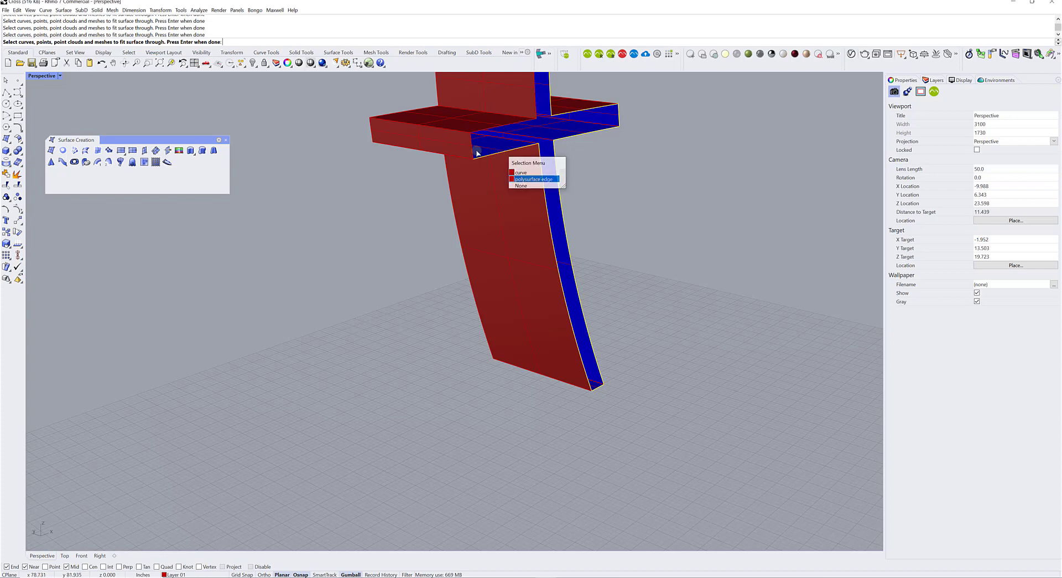
click(517, 179)
click(470, 150)
click(498, 175)
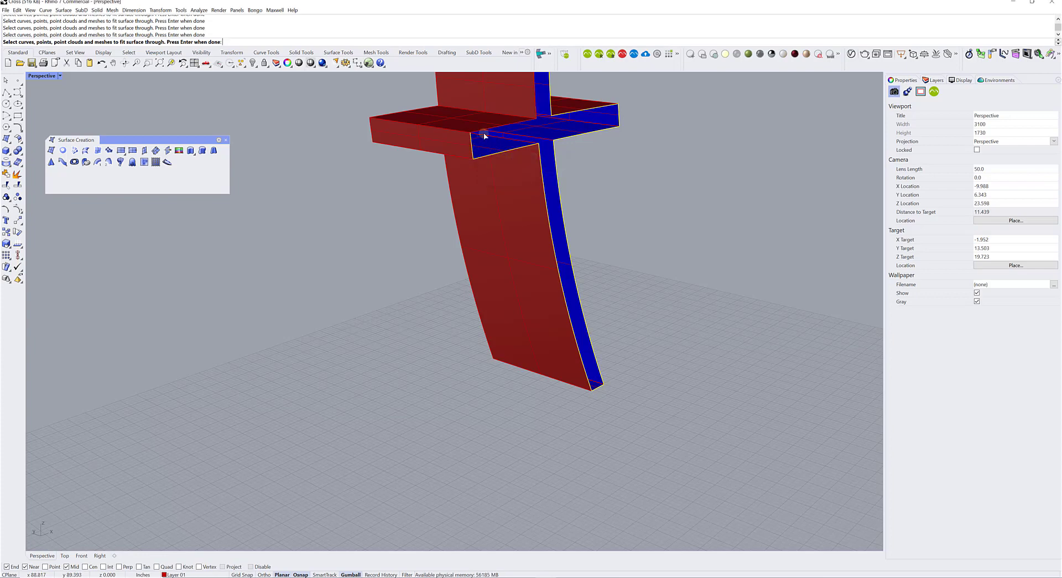
click(484, 132)
click(511, 157)
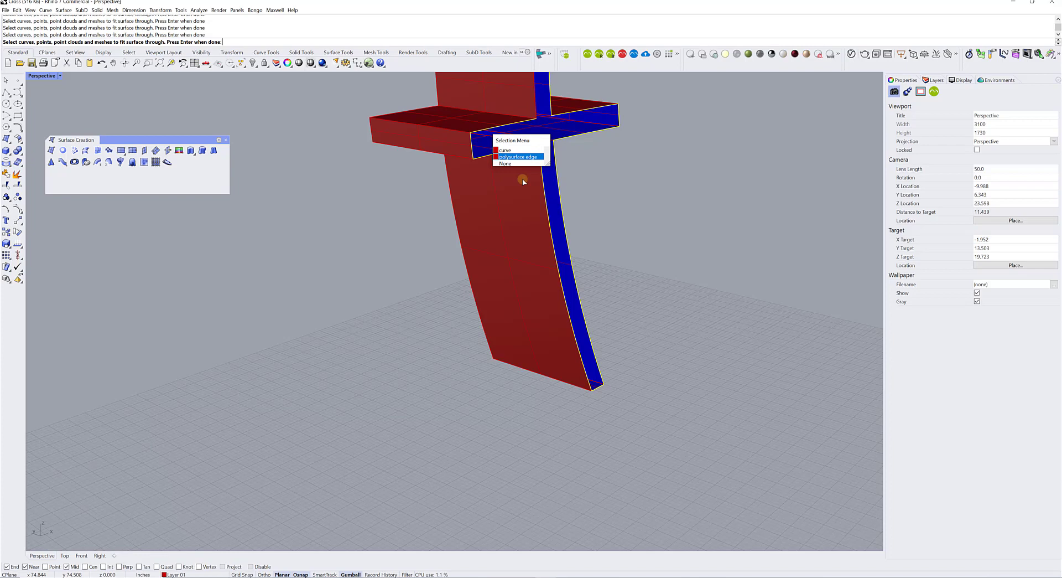
scroll(526, 181, down, 4)
scroll(539, 107, up, 2)
click(533, 111)
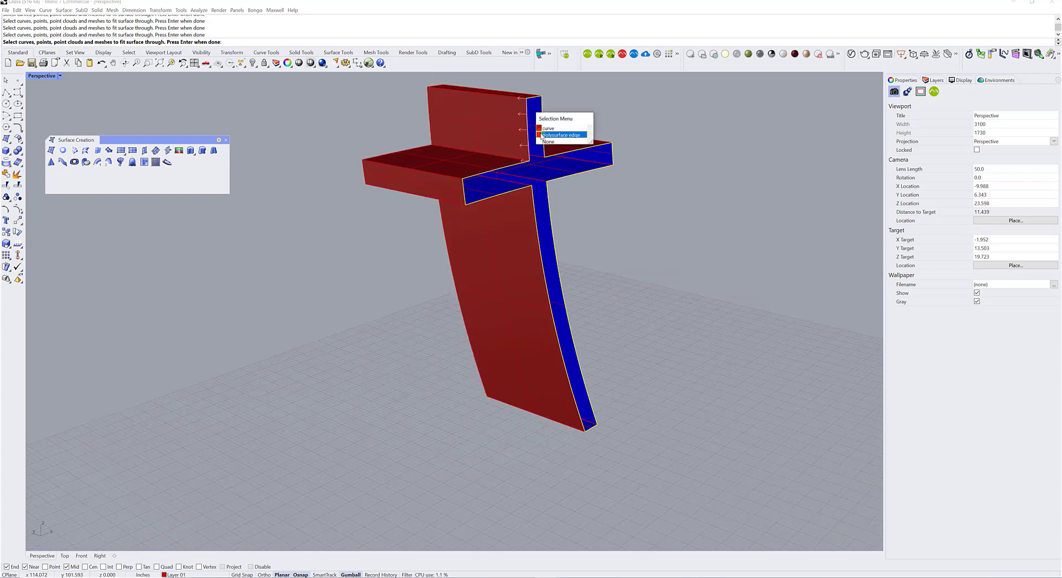
Create the patch over the second open end with 10 U spans, 10 V spans and automatic trim
key(Return)
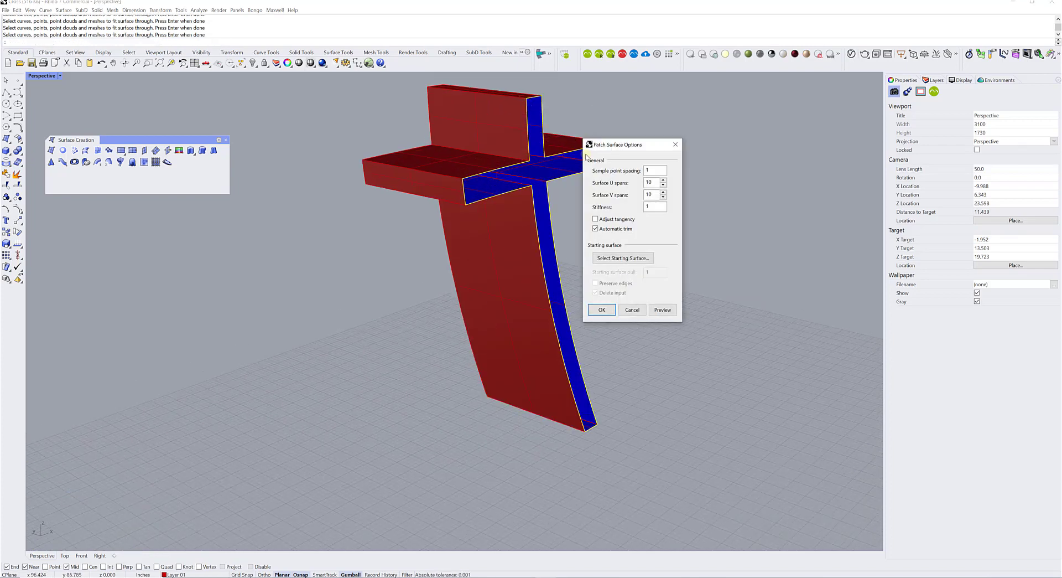
drag(609, 146, 656, 119)
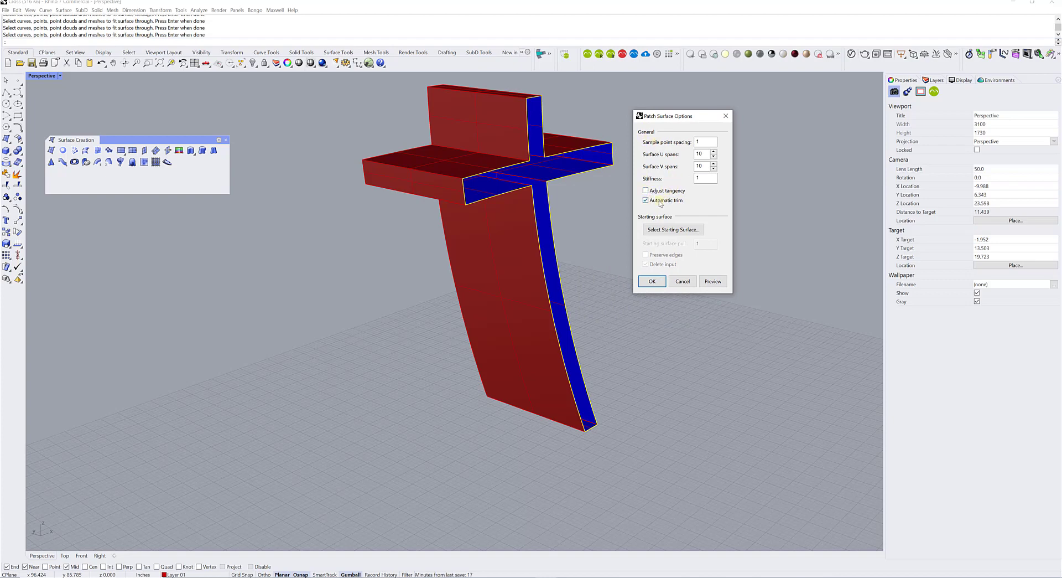
click(653, 281)
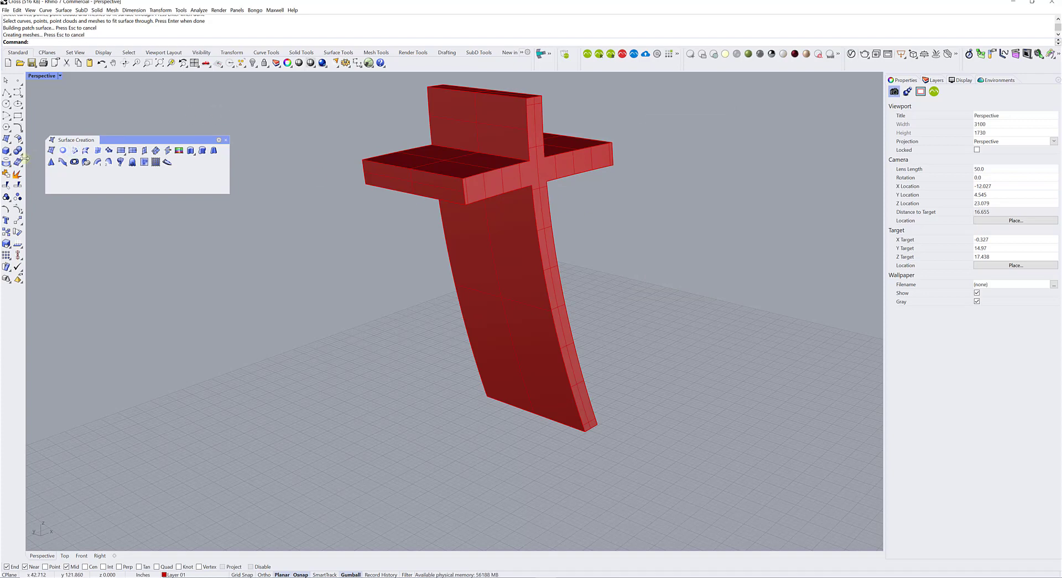
Join the second end cap to the rest of the cross polysurface
click(7, 173)
click(446, 132)
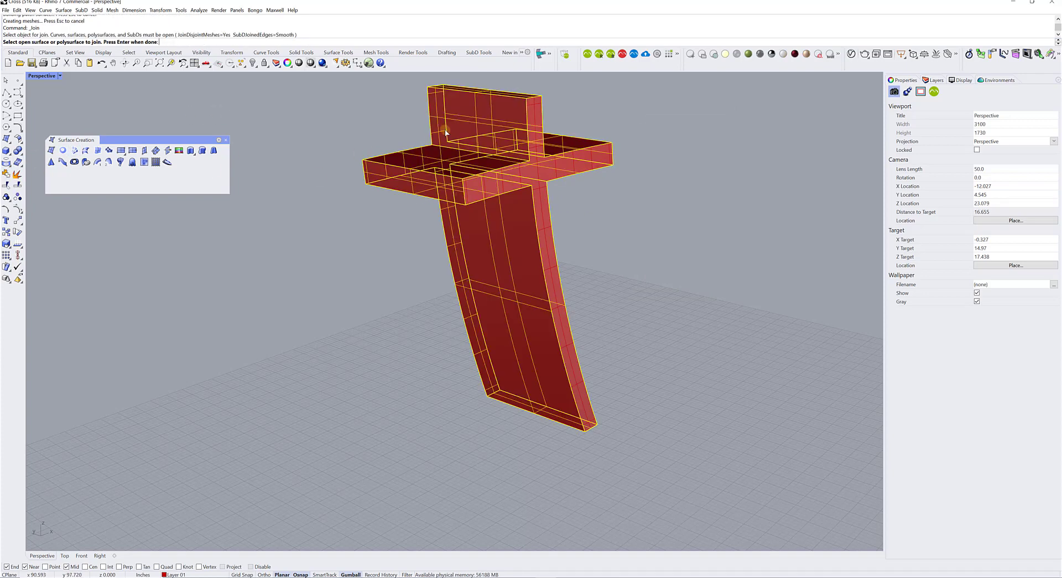
key(Return)
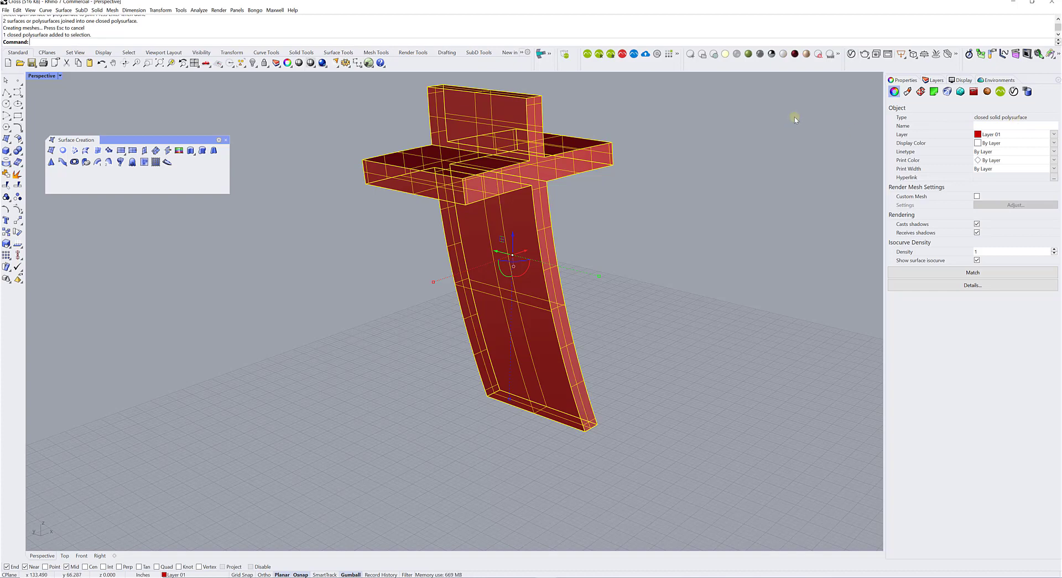
Close the floating Surface Creation toolbar and inspect the joined cross from several sides
click(755, 131)
right_drag(655, 143, 475, 161)
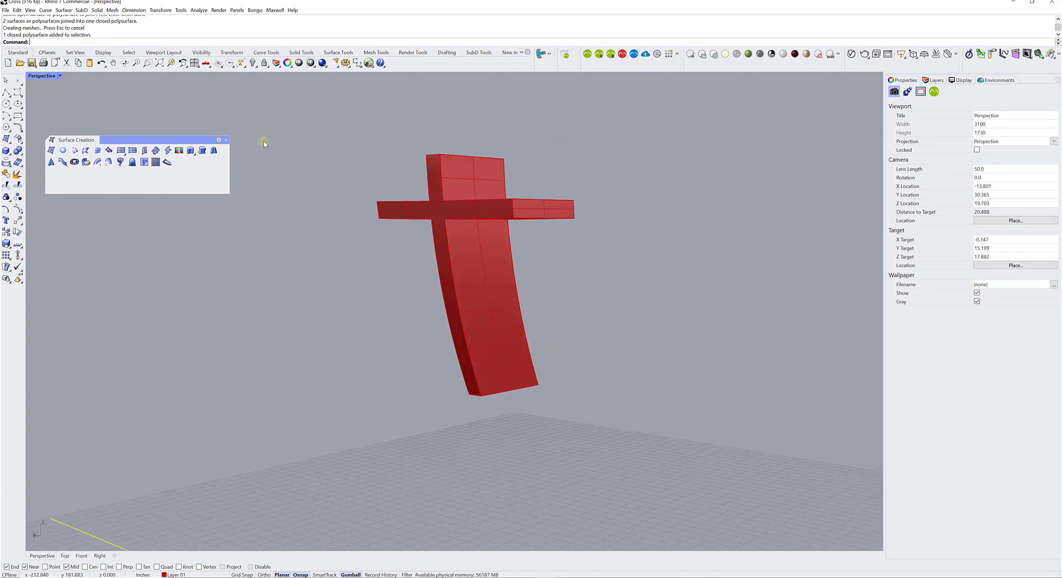
scroll(264, 144, up, 3)
click(225, 140)
scroll(375, 144, down, 4)
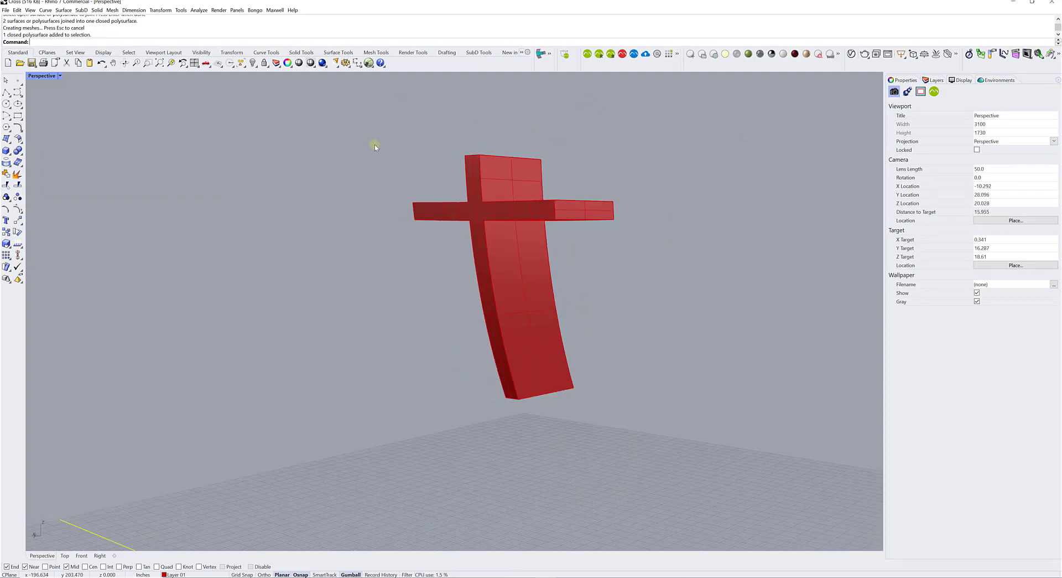
right_drag(375, 143, 381, 148)
scroll(389, 148, up, 4)
scroll(388, 133, up, 2)
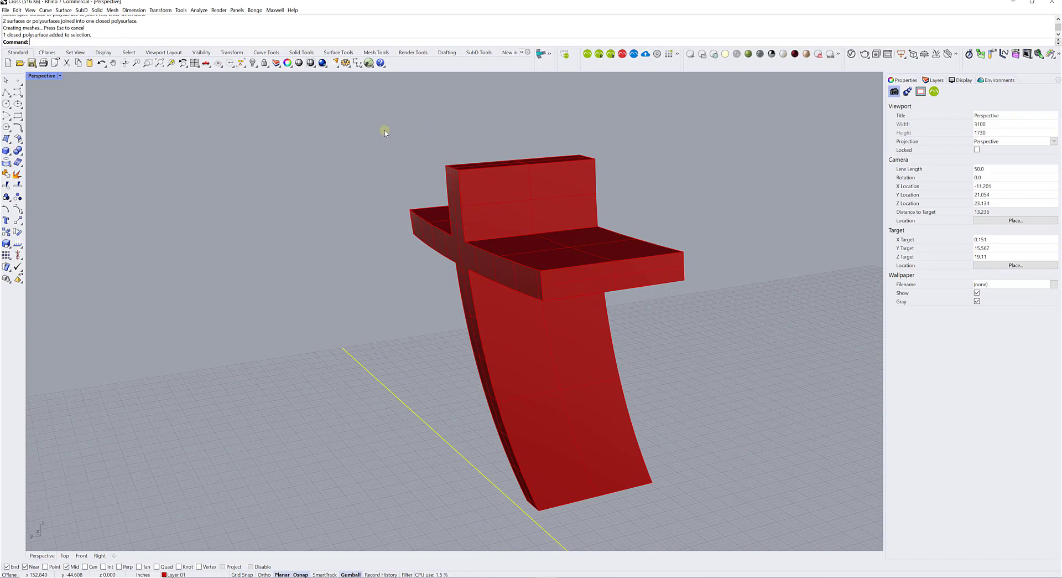
Undo the cross's last Join and the last end-cap Patch, and clear the selection
key(ctrl+z)
key(ctrl+z)
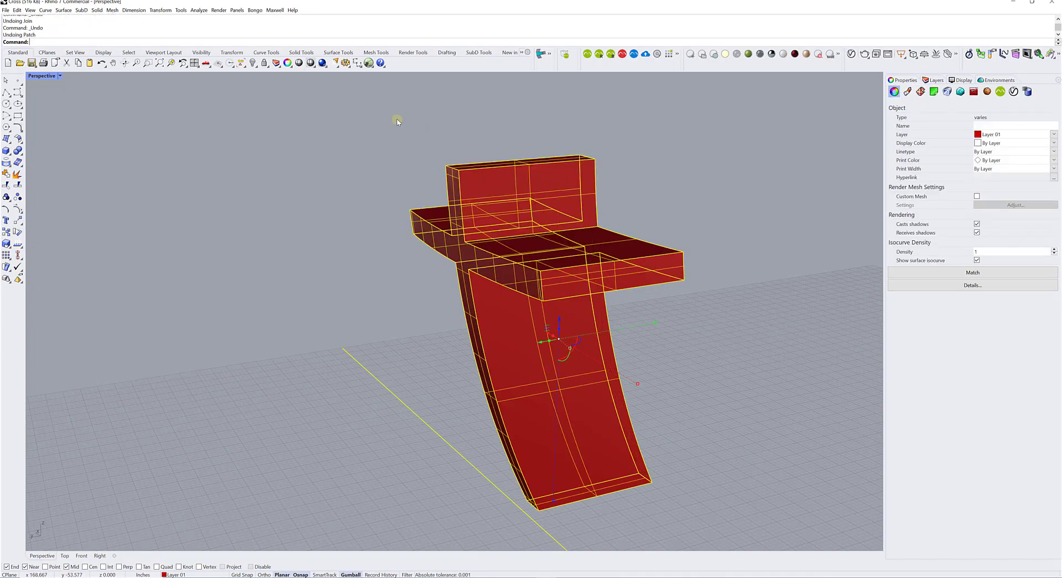
key(Escape)
mouse_move(382, 138)
right_down()
mouse_move(411, 136)
mouse_move(395, 153)
right_up()
key(ctrl+z)
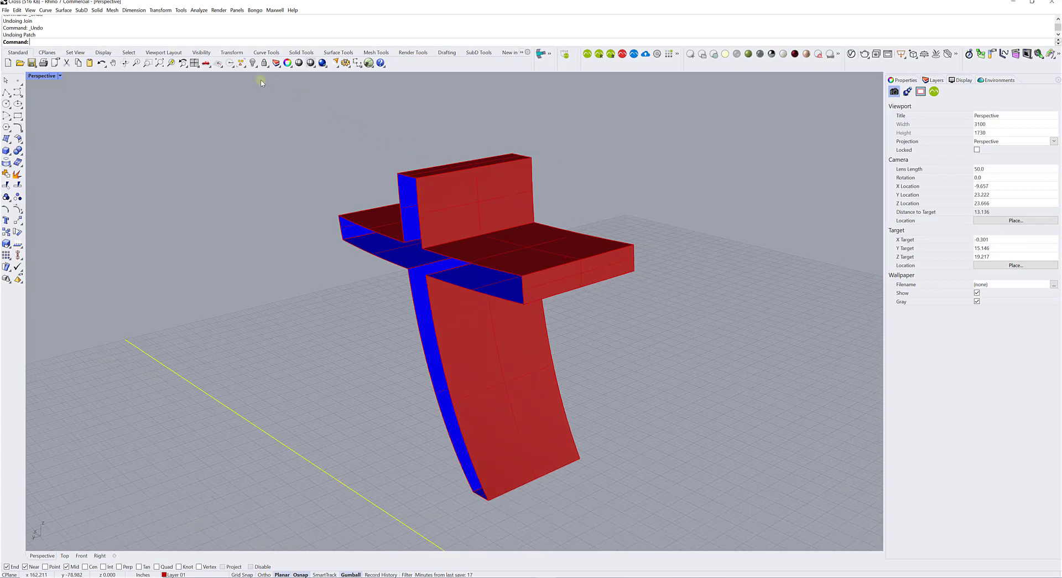
Show all hidden objects and delete the open cross polysurface at the side of the bowl
click(253, 63)
scroll(309, 191, down, 15)
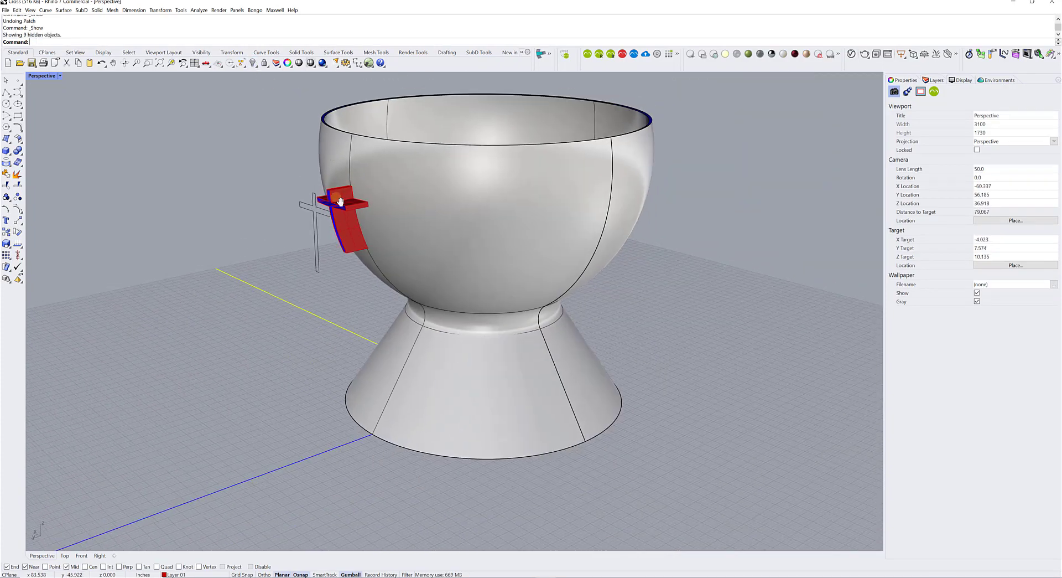
mouse_move(342, 212)
right_down()
mouse_move(319, 217)
mouse_move(337, 204)
right_up()
scroll(266, 245, up, 10)
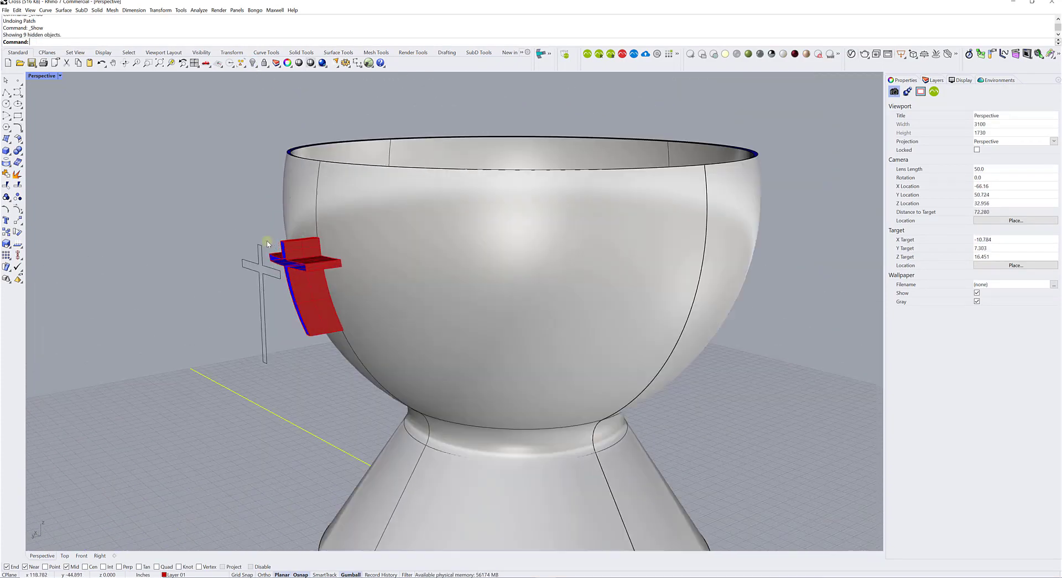
click(314, 254)
click(260, 170)
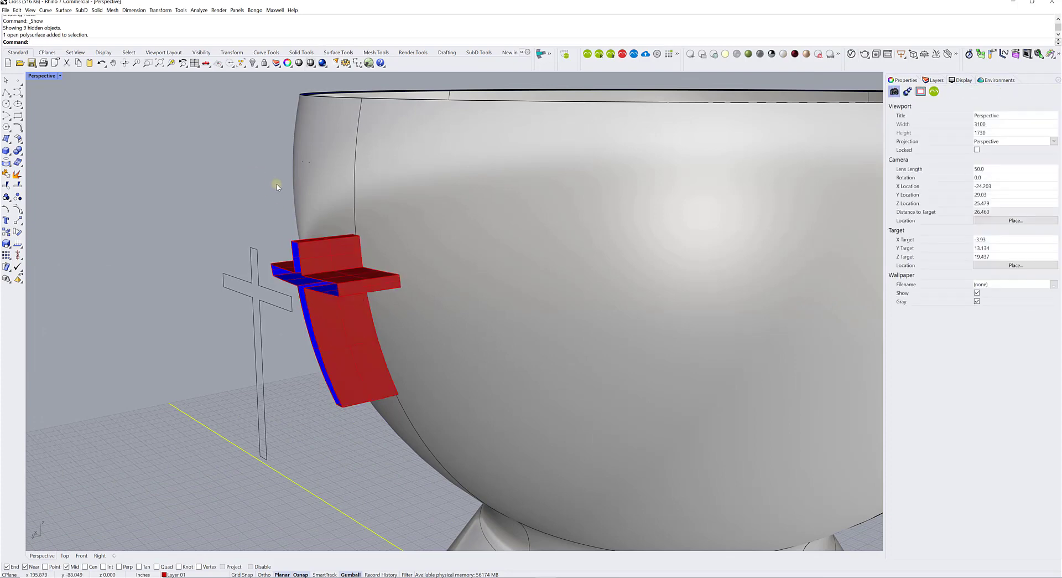
click(318, 254)
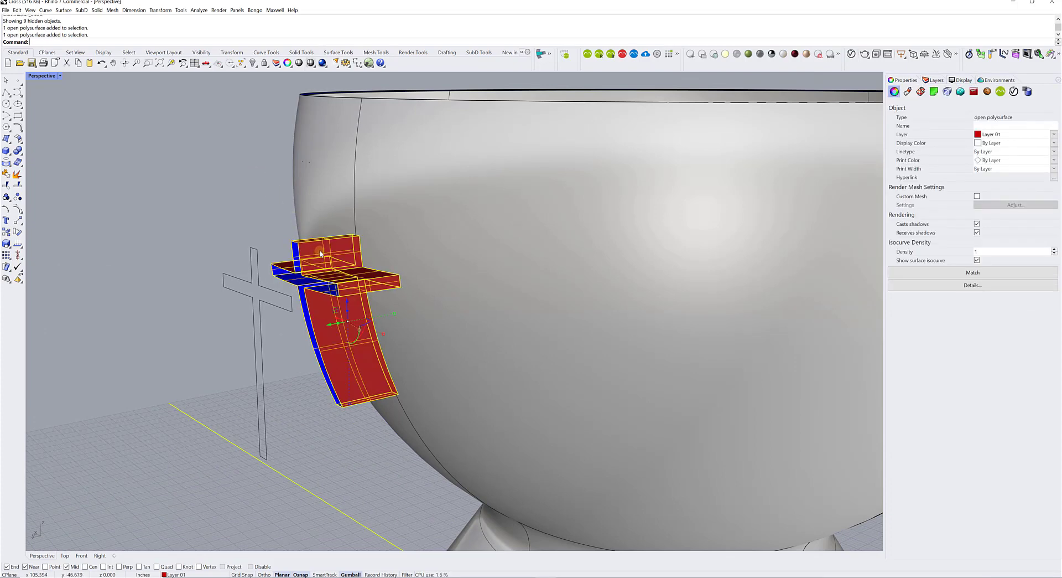
key(Delete)
Hide the flat cross curve standing beside the bowl, keeping the red cross curve on the bowl's surface
scroll(323, 248, up, 6)
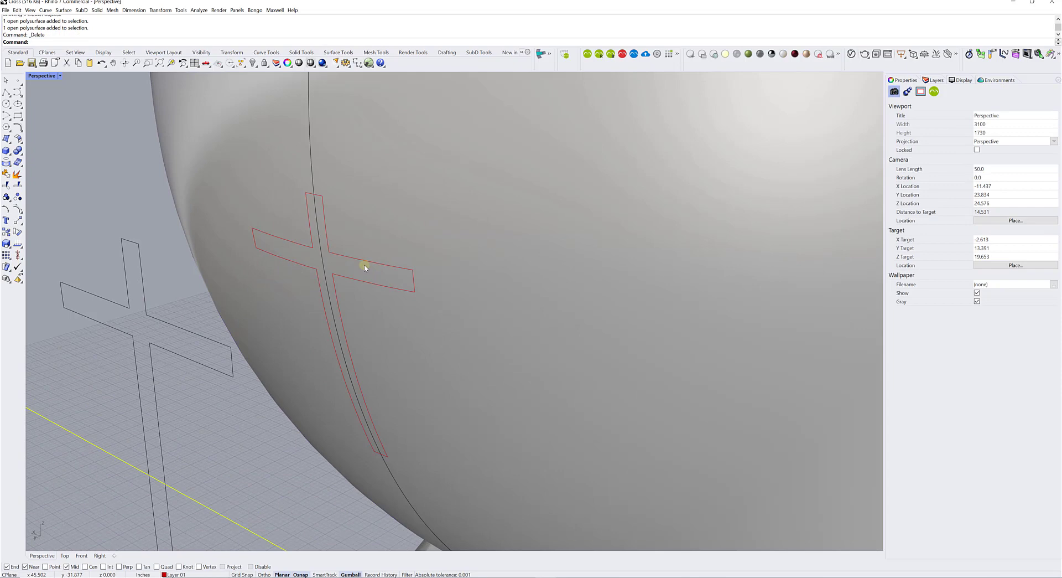
click(370, 262)
click(389, 280)
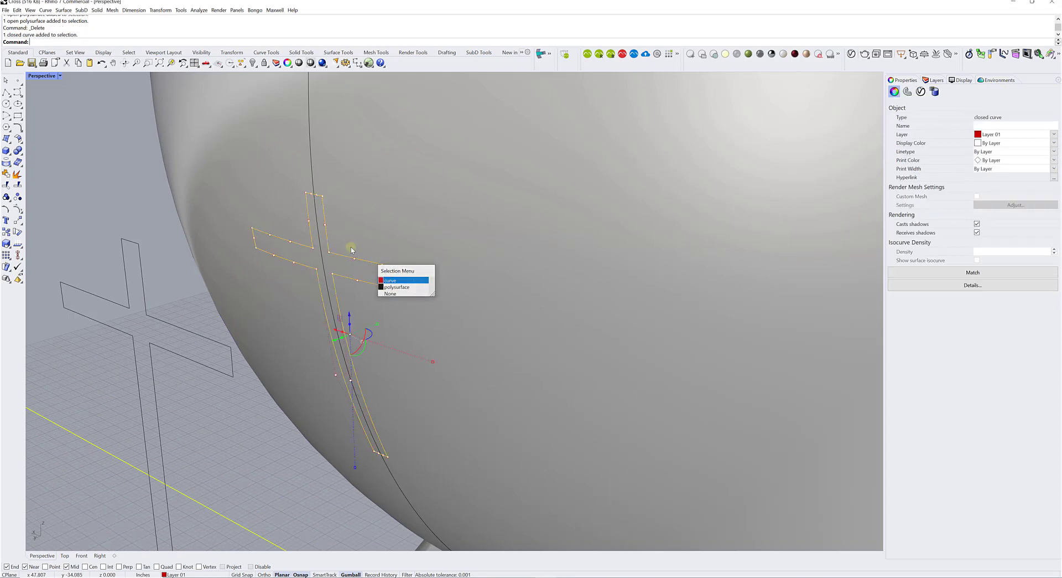
scroll(349, 249, down, 2)
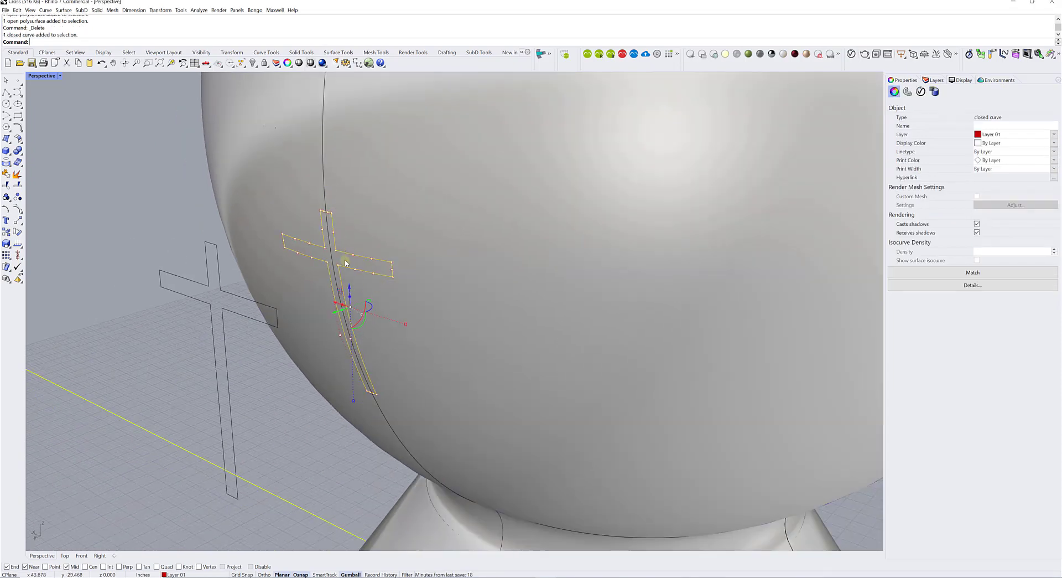
scroll(313, 254, down, 3)
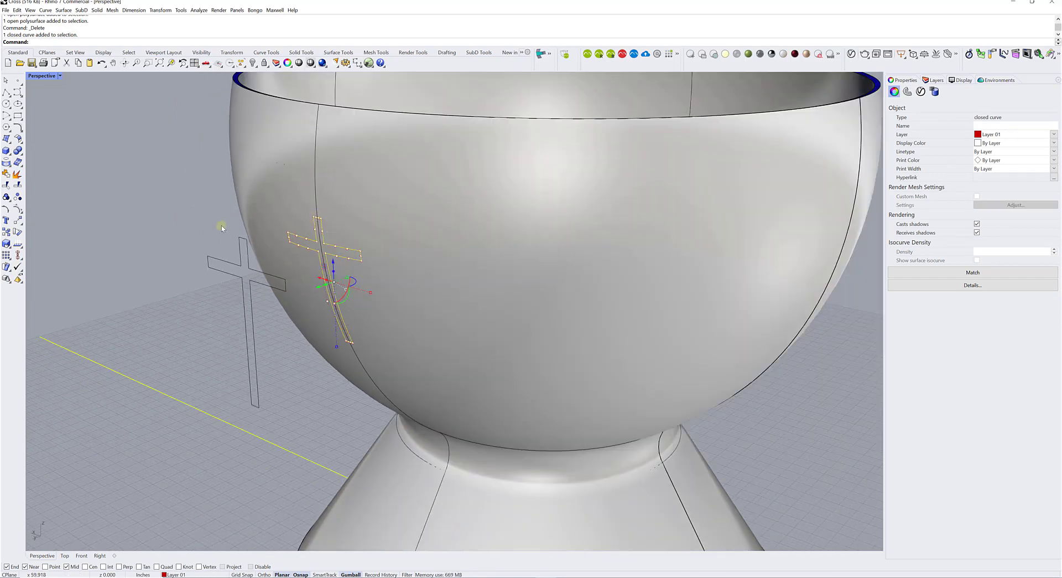
click(216, 261)
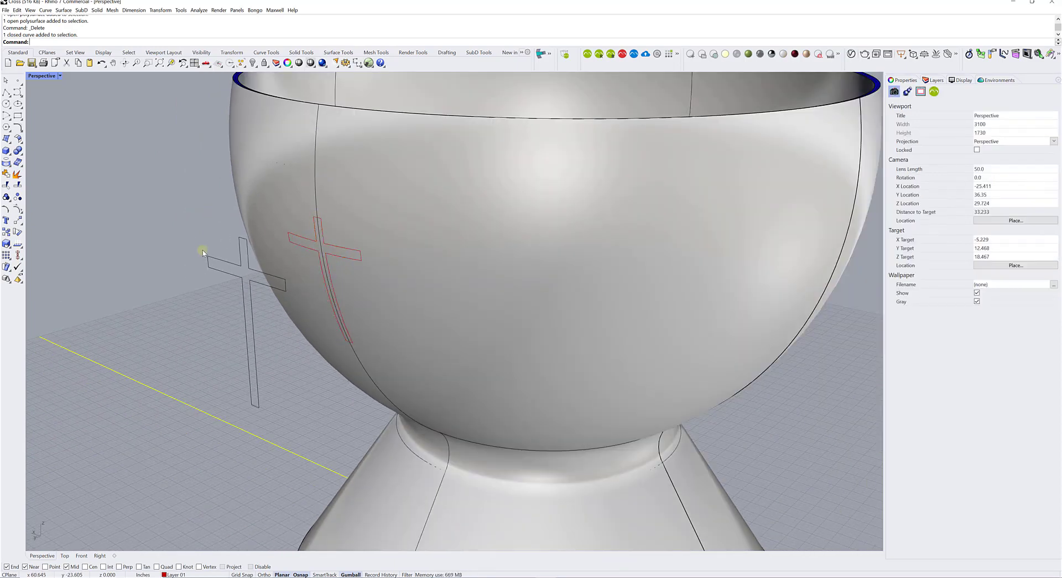
click(252, 63)
Select the bowl's outer polysurface together with the red cross curve lying on it
shift+right_drag(361, 266, 310, 265)
scroll(310, 265, down, 5)
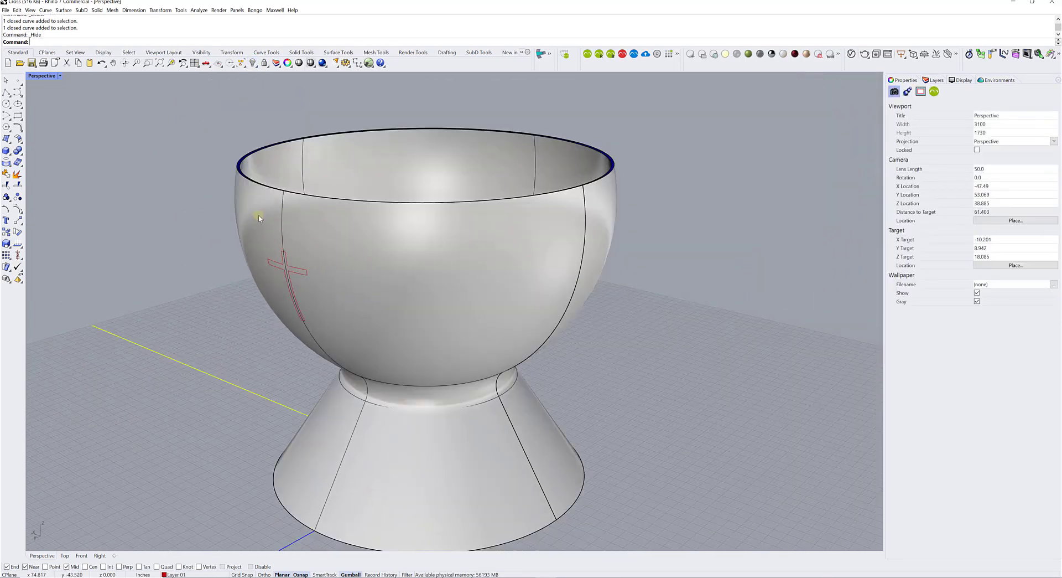
right_drag(258, 218, 353, 215)
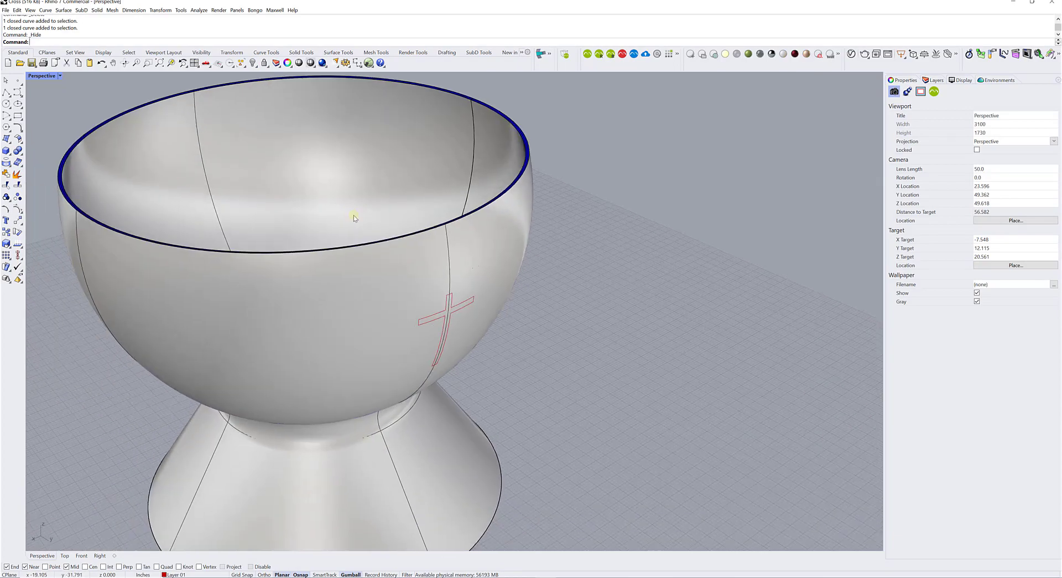
click(410, 274)
scroll(429, 269, up, 2)
scroll(458, 202, up, 4)
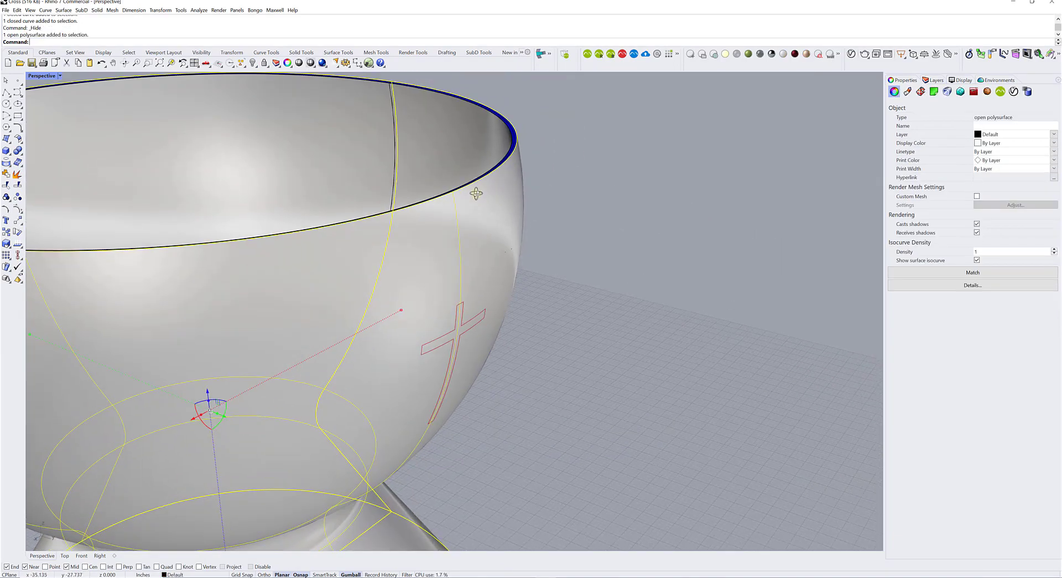
click(467, 300)
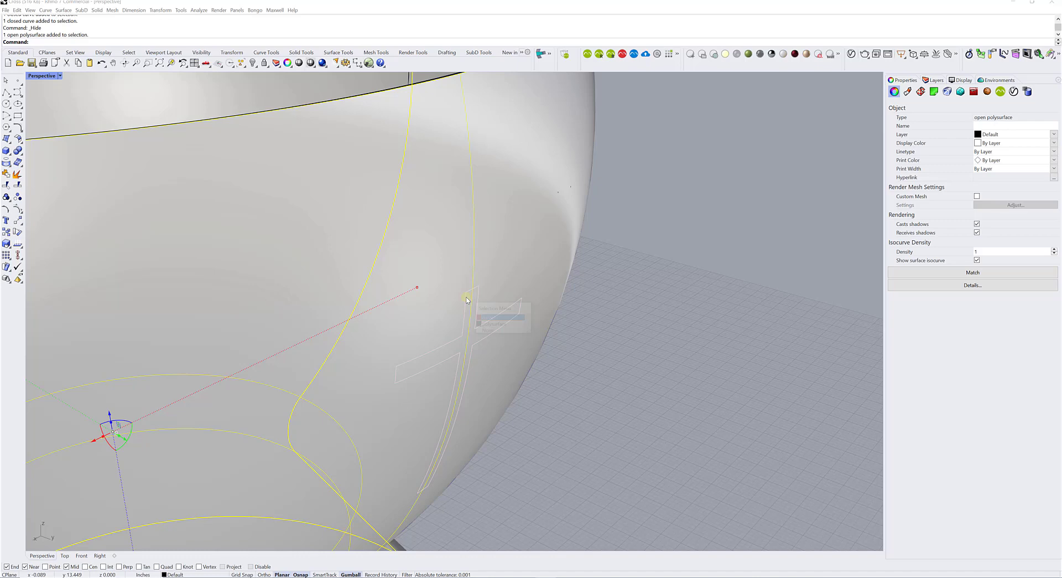
click(484, 317)
scroll(474, 307, down, 6)
right_drag(474, 307, 407, 252)
scroll(417, 291, down, 2)
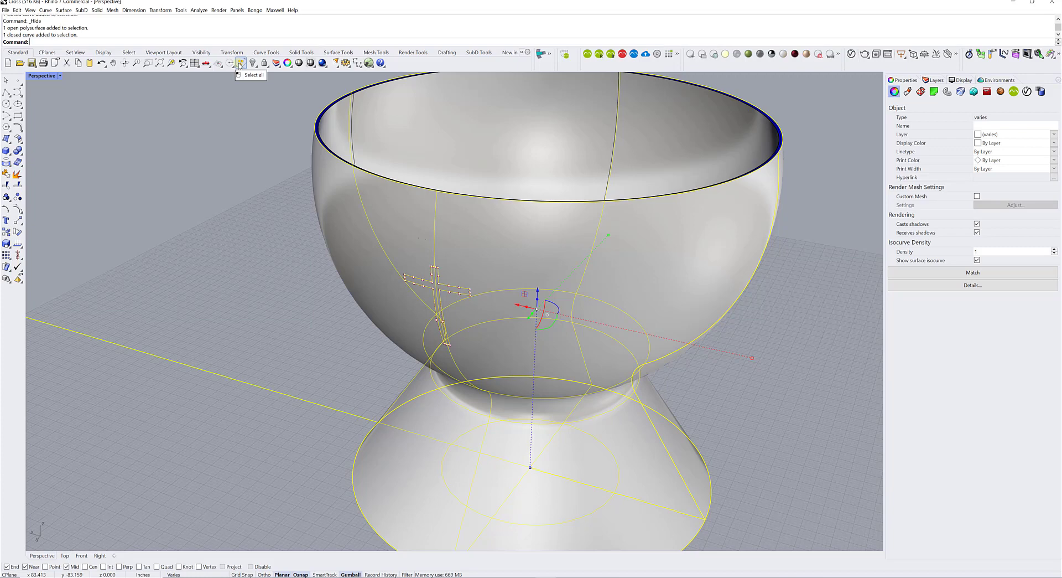
Invert the selection and hide everything except the outer bowl polysurface and its cross curve
click(240, 65)
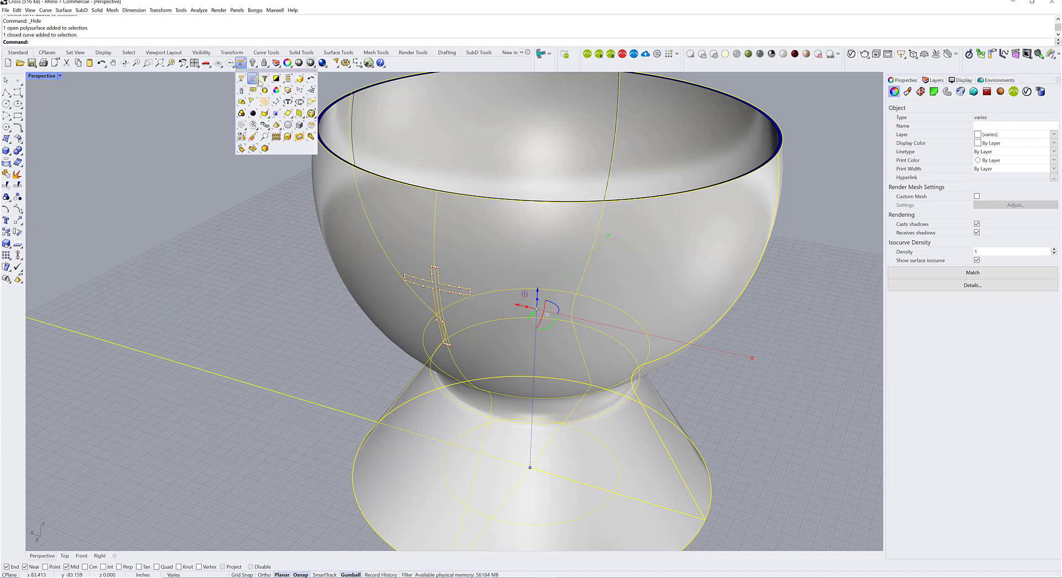
click(276, 79)
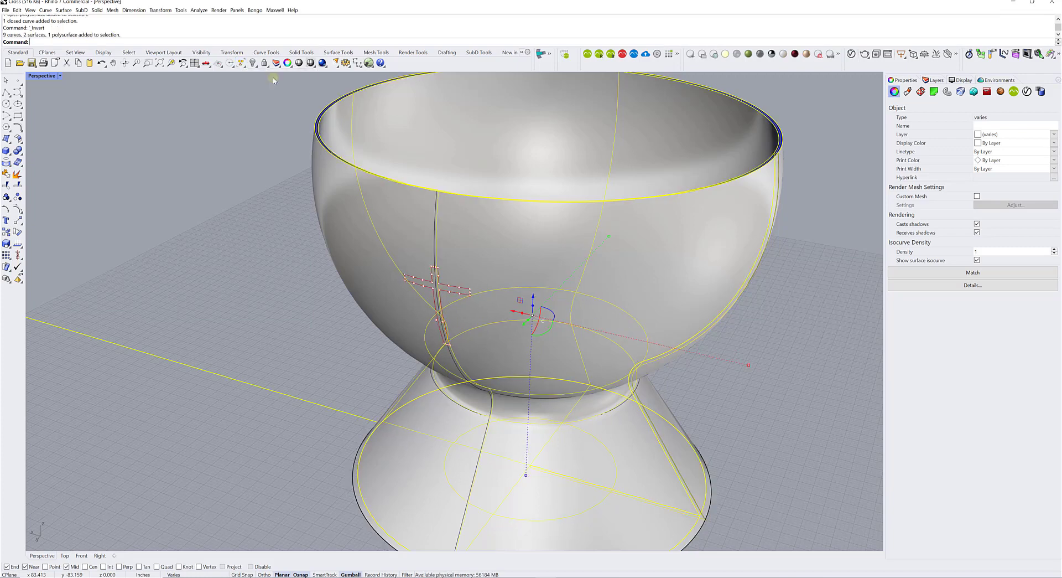
click(252, 63)
right_drag(442, 248, 364, 239)
key(Escape)
scroll(450, 278, up, 6)
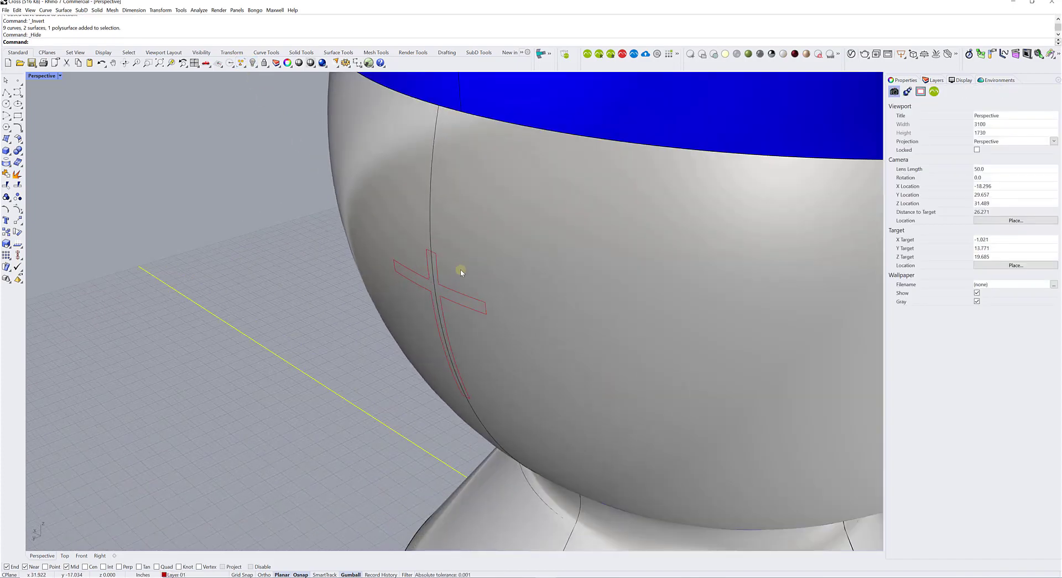
Copy the outer bowl polysurface and paste the duplicate in place
shift+right_drag(460, 270, 402, 284)
right_drag(407, 248, 371, 223)
click(419, 239)
scroll(531, 223, down, 6)
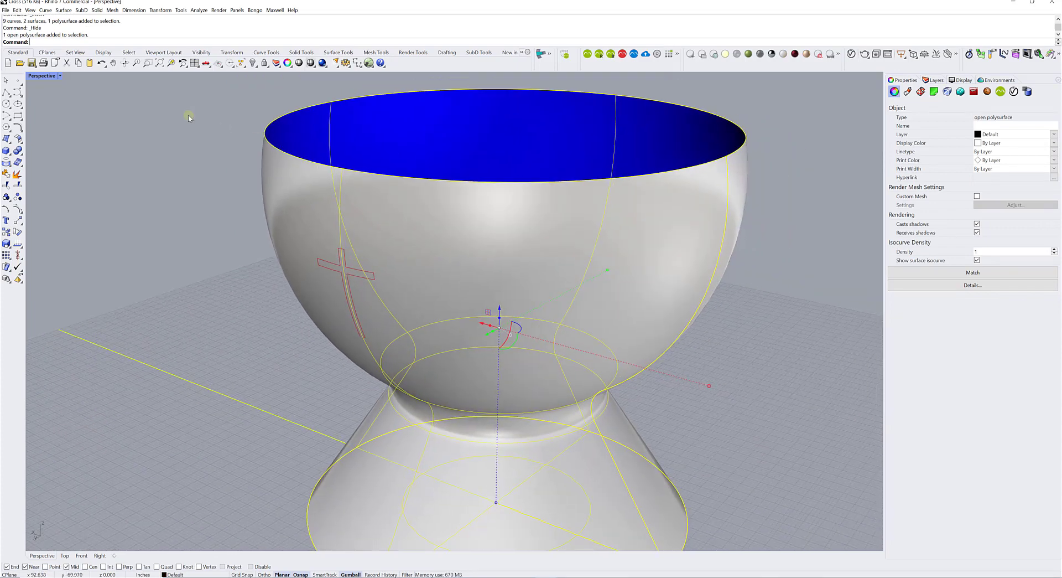
click(17, 10)
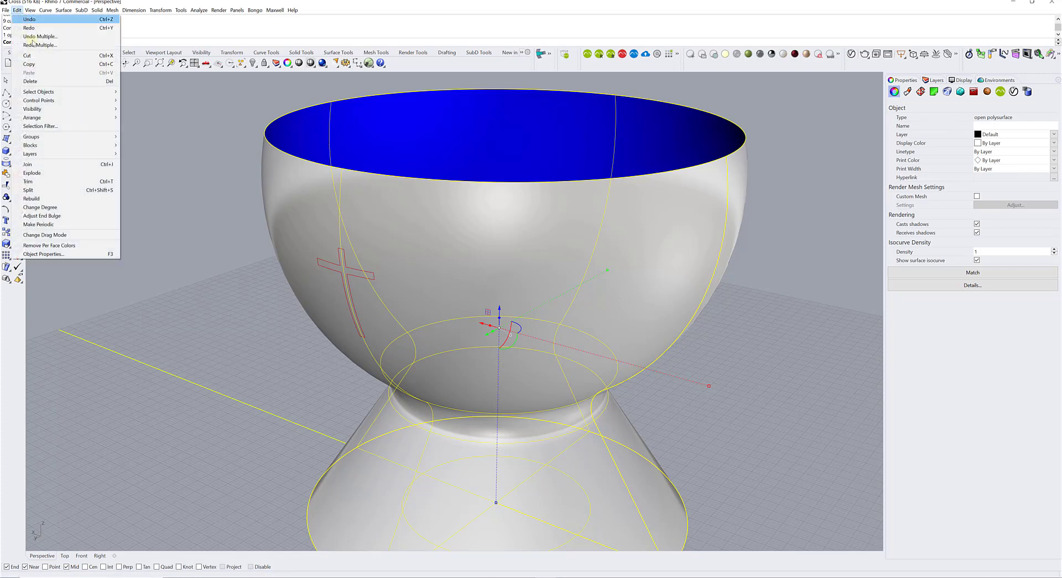
click(33, 63)
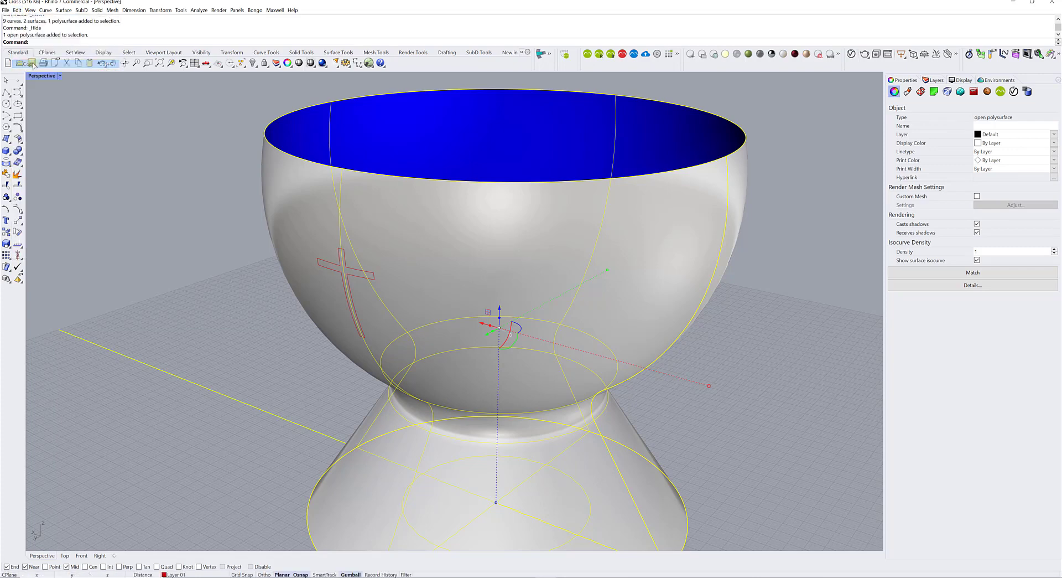
click(17, 10)
click(32, 71)
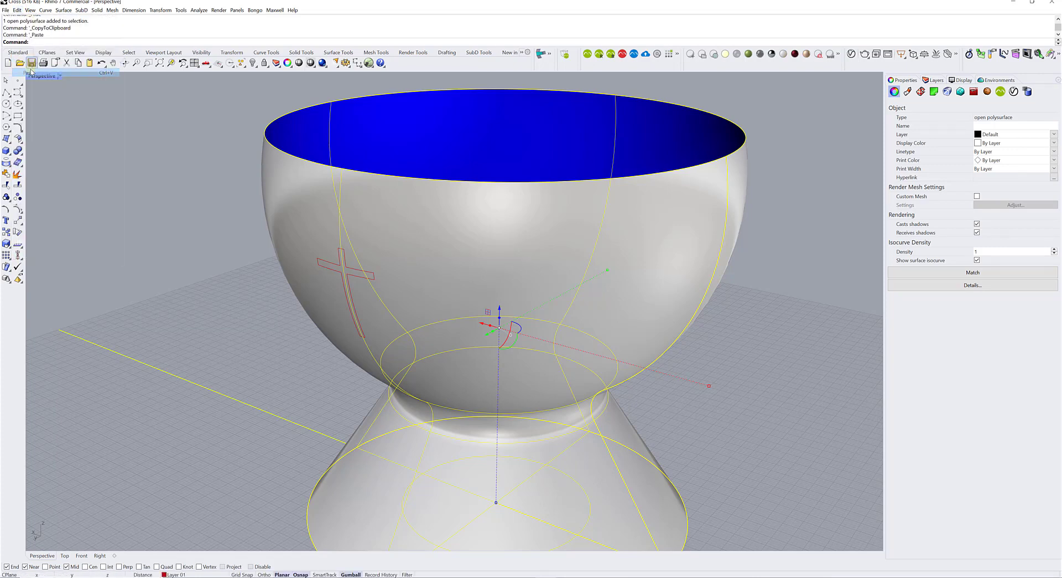
Hide one of the two coincident bowl polysurfaces and check that the other one is selectable
click(117, 124)
click(332, 195)
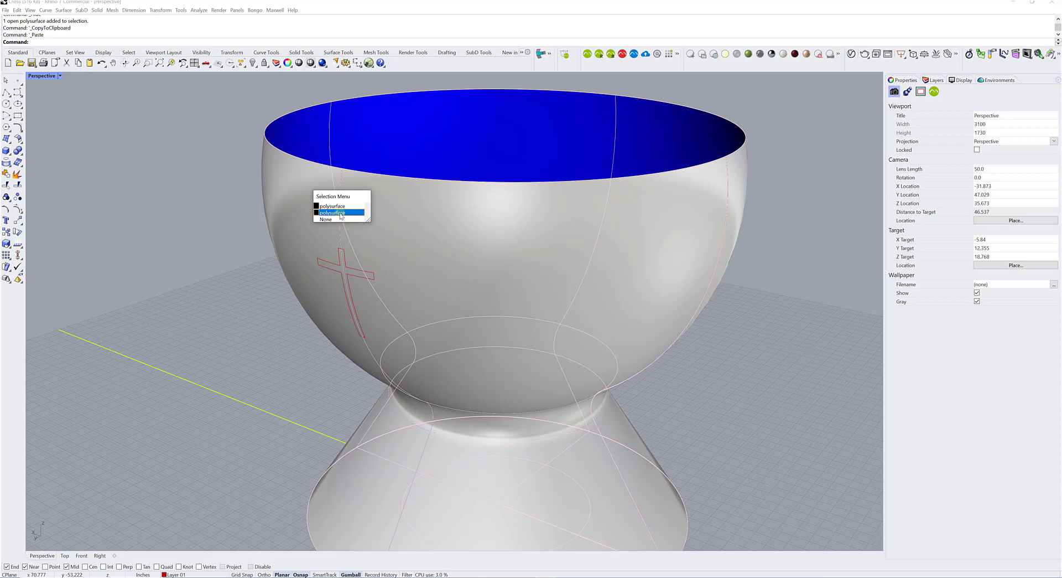
click(340, 213)
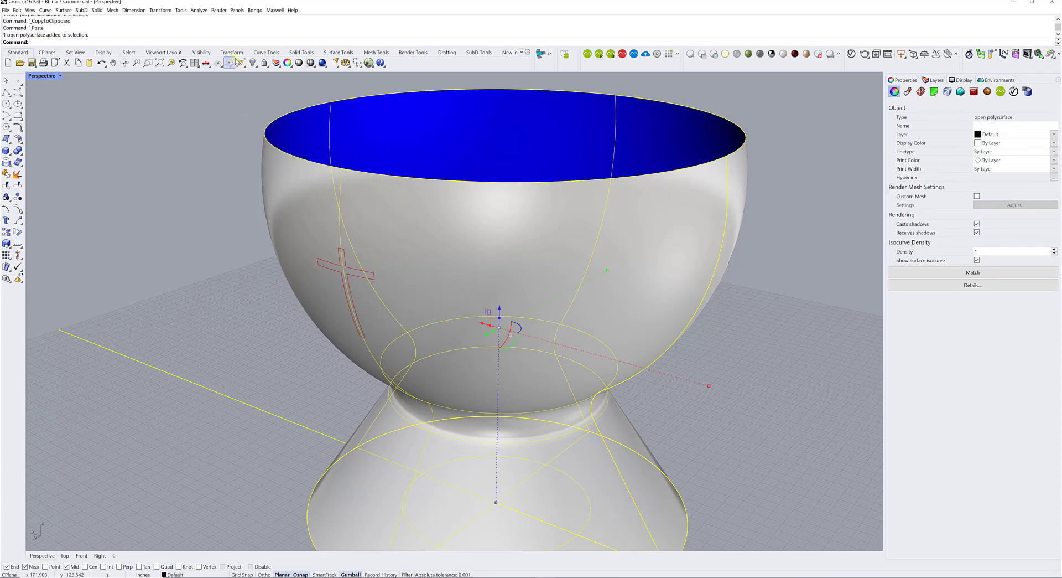
click(253, 62)
right_drag(203, 127, 311, 178)
click(240, 175)
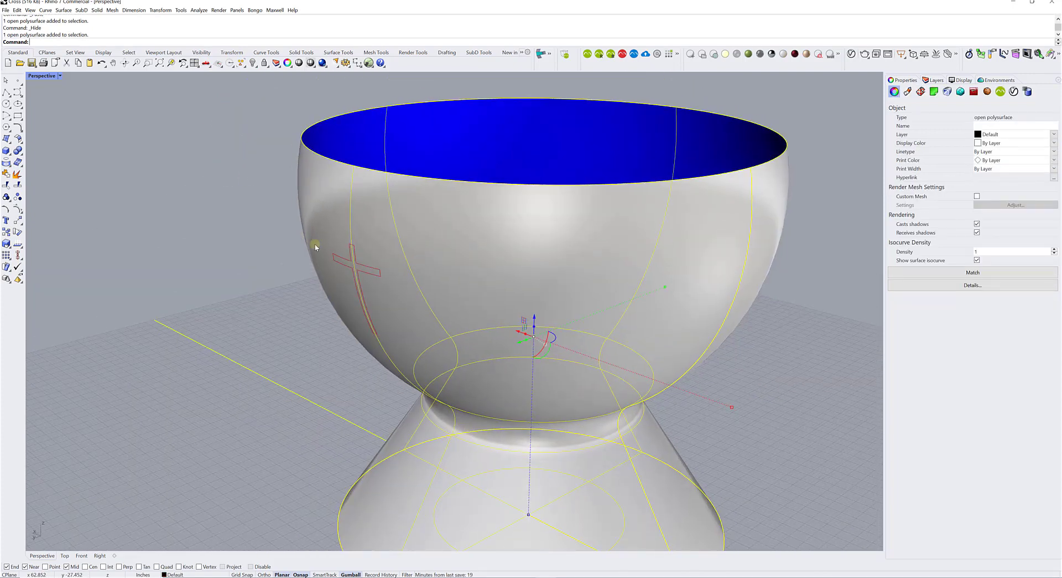
click(251, 223)
Trim the visible bowl polysurface with the cross curve, removing everything outside the cross outline
right_drag(258, 209, 334, 226)
scroll(294, 272, up, 4)
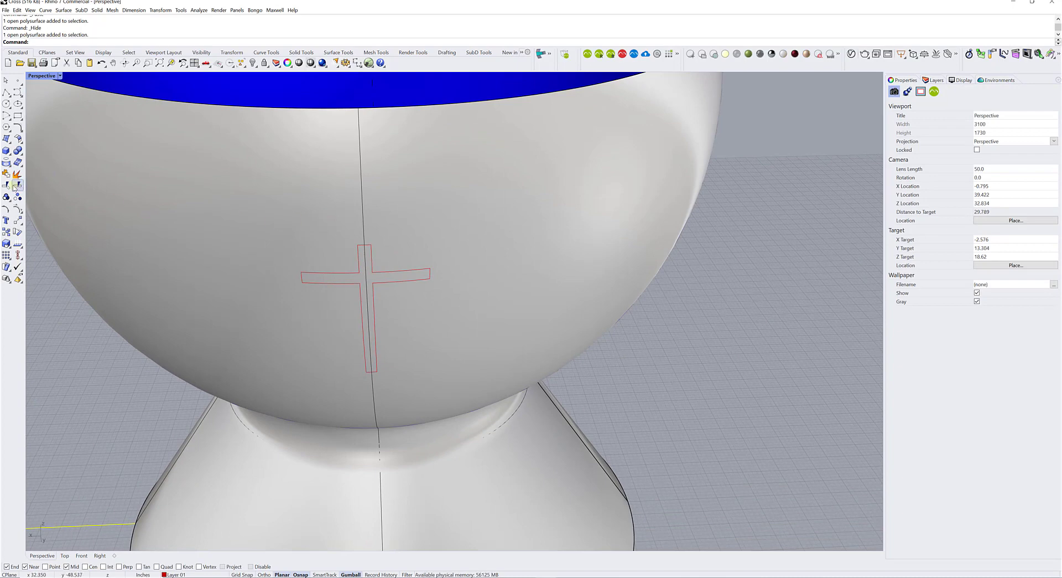
click(6, 185)
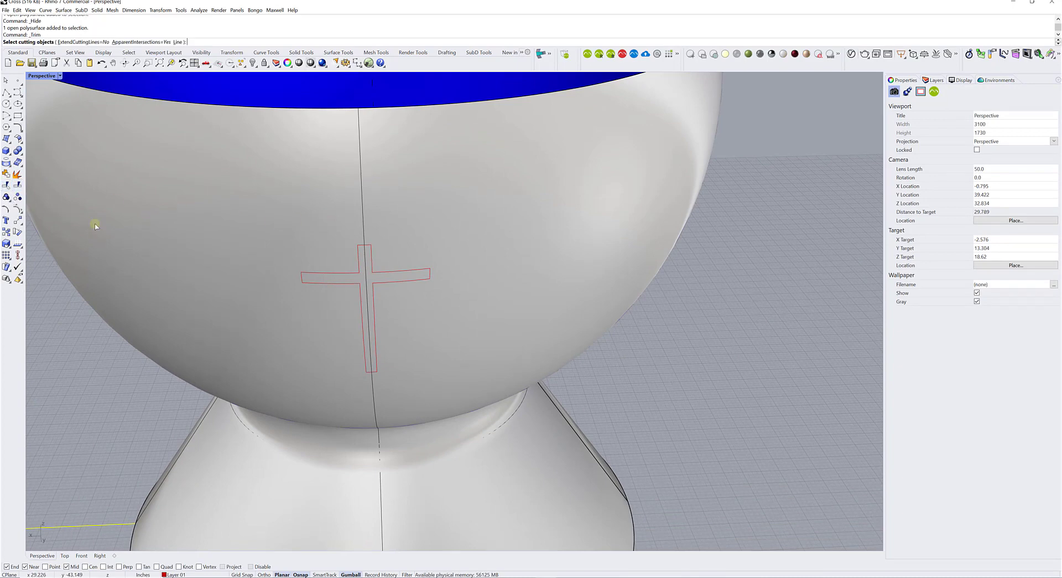
click(324, 275)
key(Return)
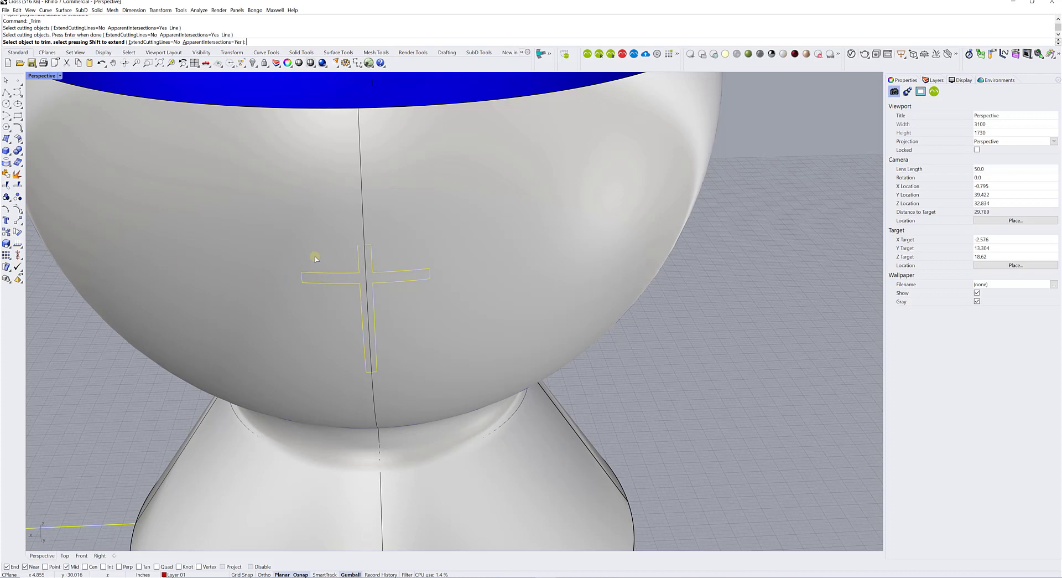
right_drag(316, 259, 326, 204)
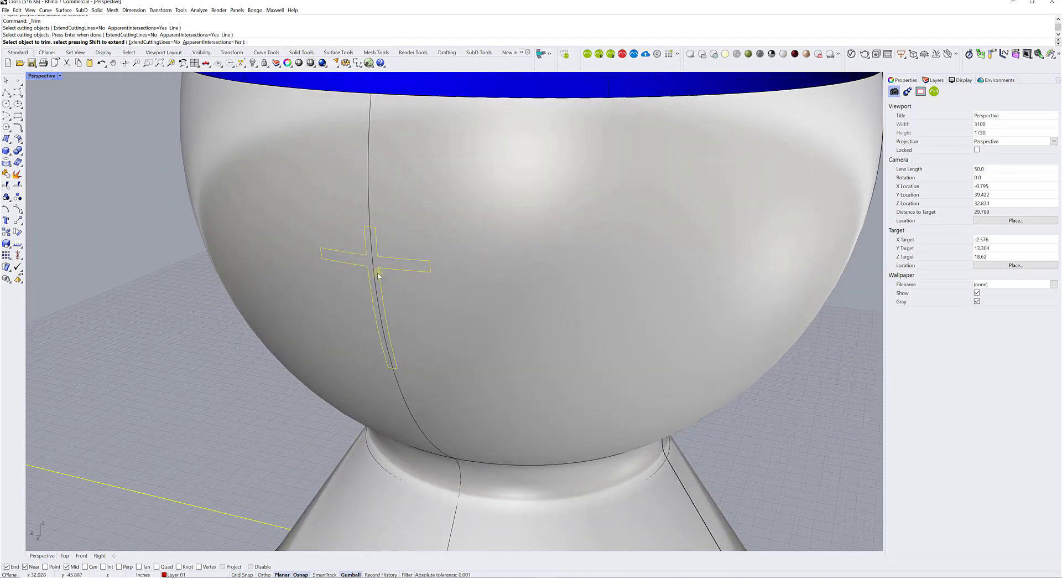
click(313, 192)
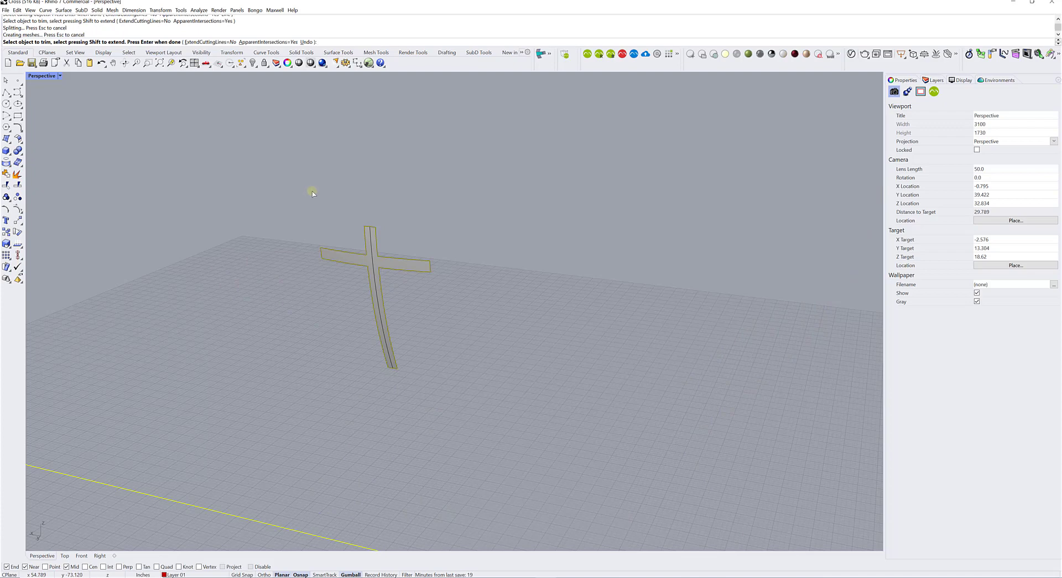
key(Return)
Start a straight solid extrusion of the cross surface and set its direction along the Y axis with Ortho, using two points in the Top view
scroll(360, 266, up, 7)
click(378, 254)
right_drag(390, 256, 354, 222)
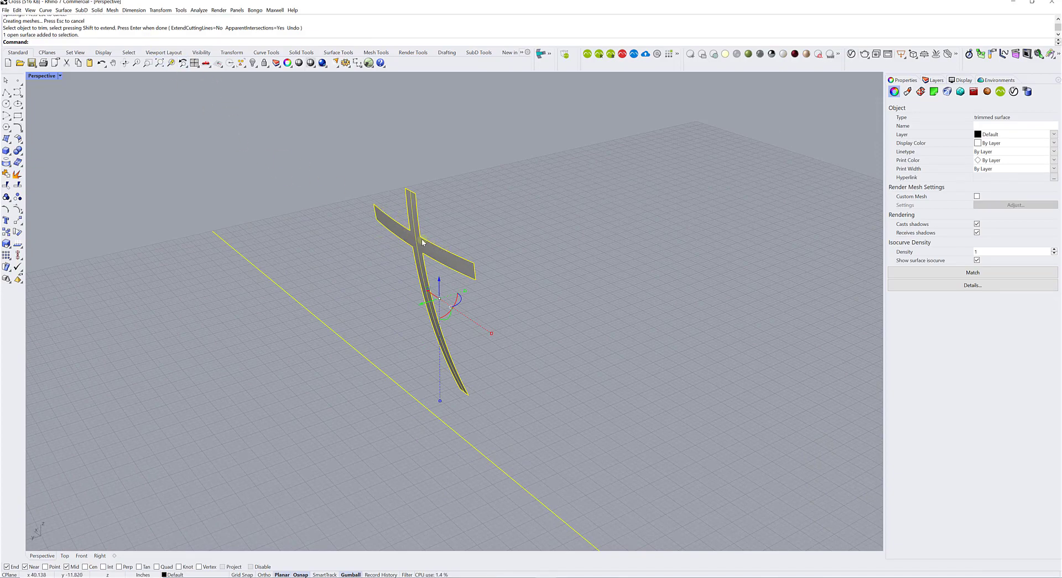
click(97, 11)
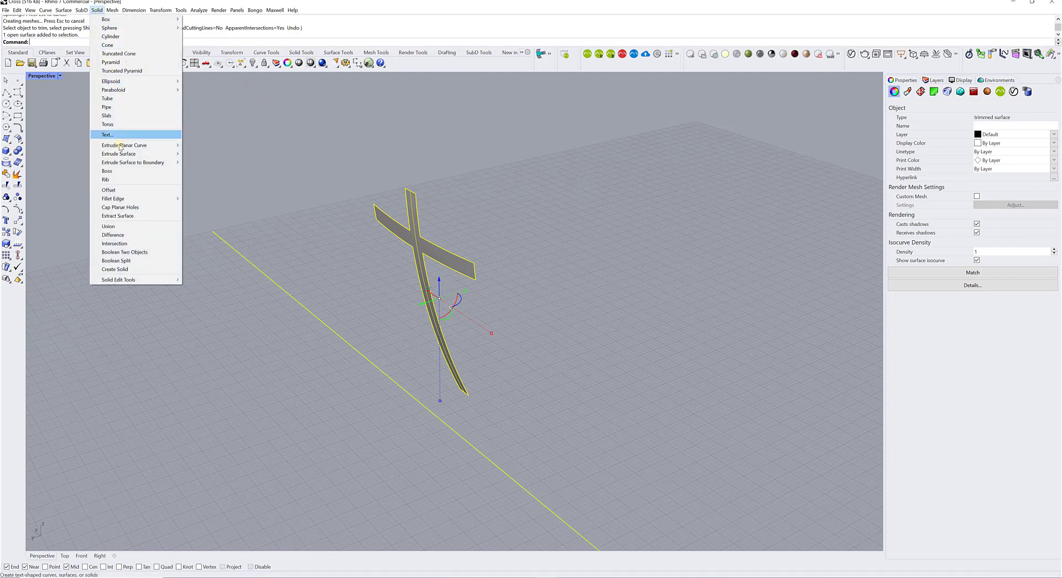
mouse_move(111, 154)
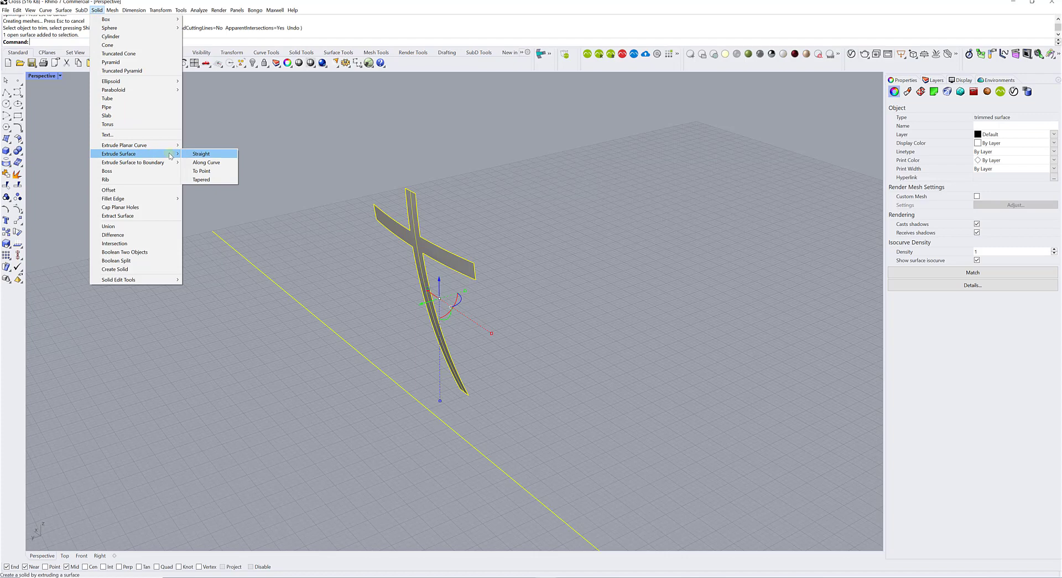
click(202, 154)
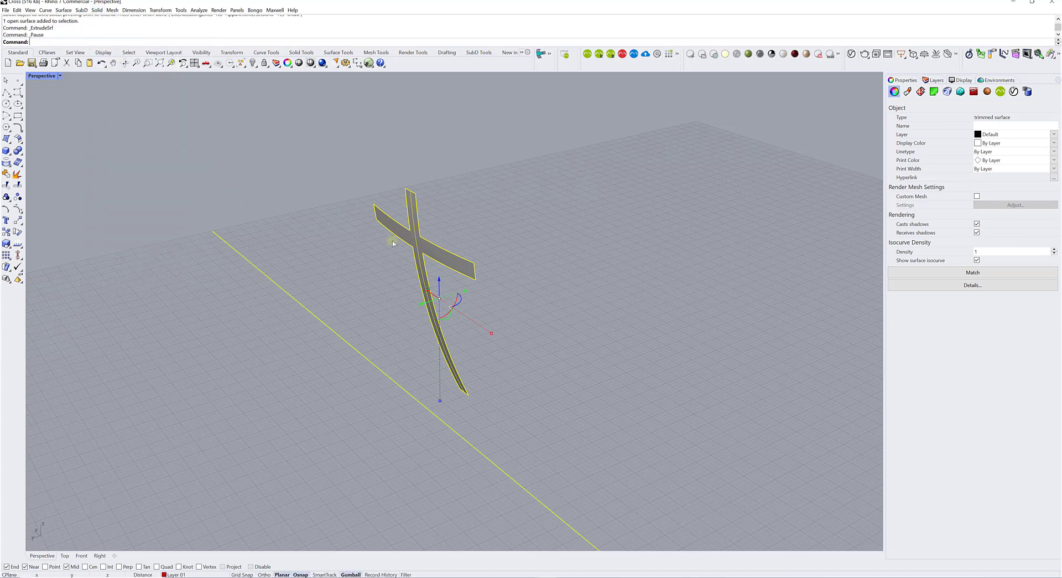
key(Return)
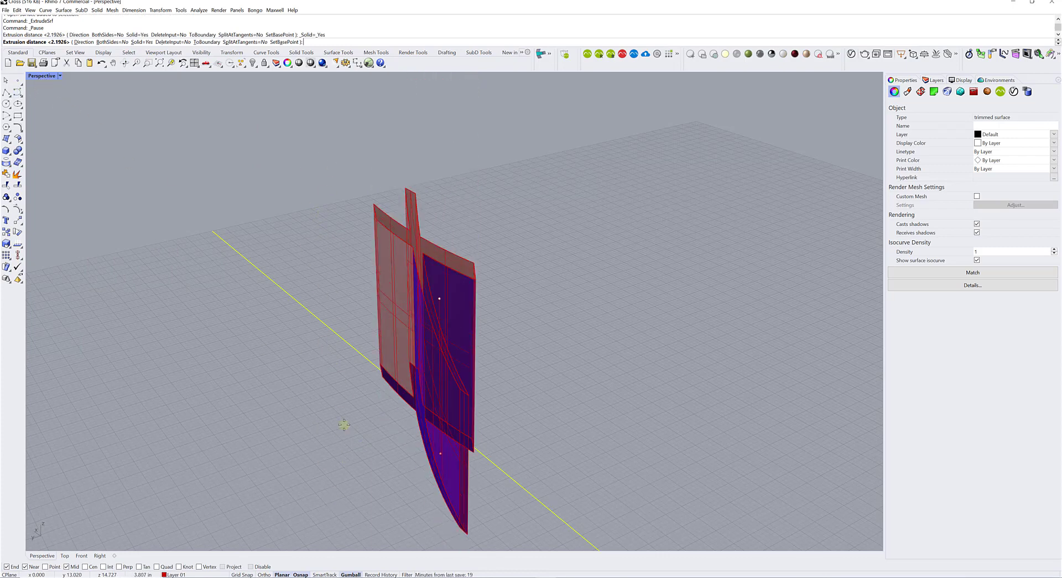
double_click(39, 76)
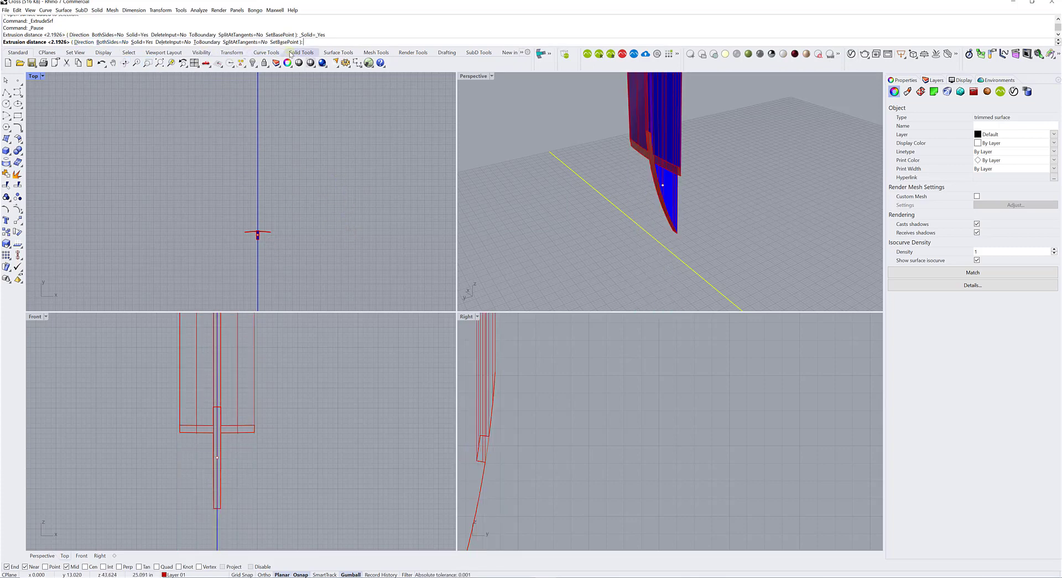
click(83, 42)
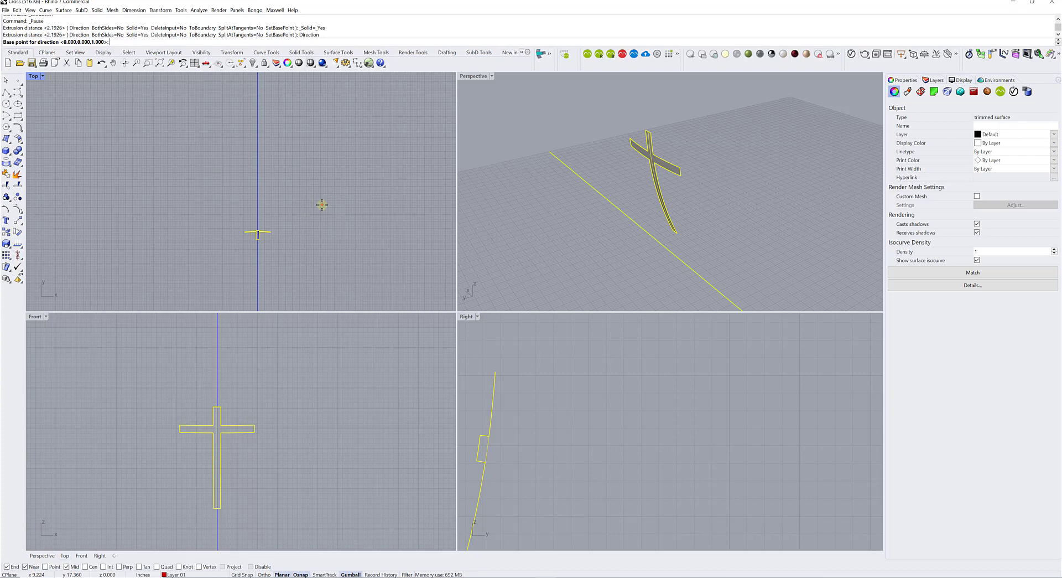
click(330, 229)
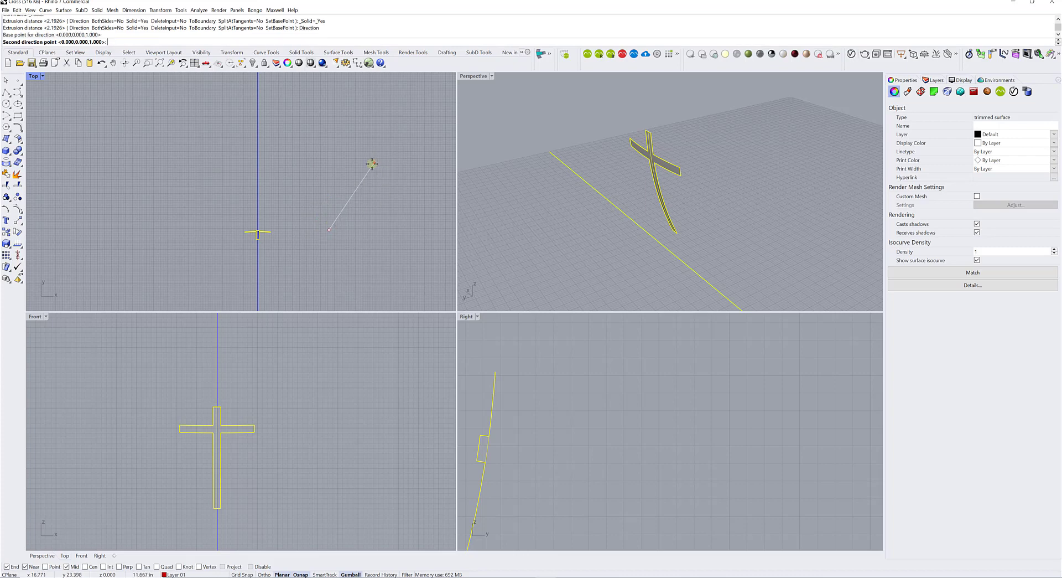
key(F8)
click(341, 150)
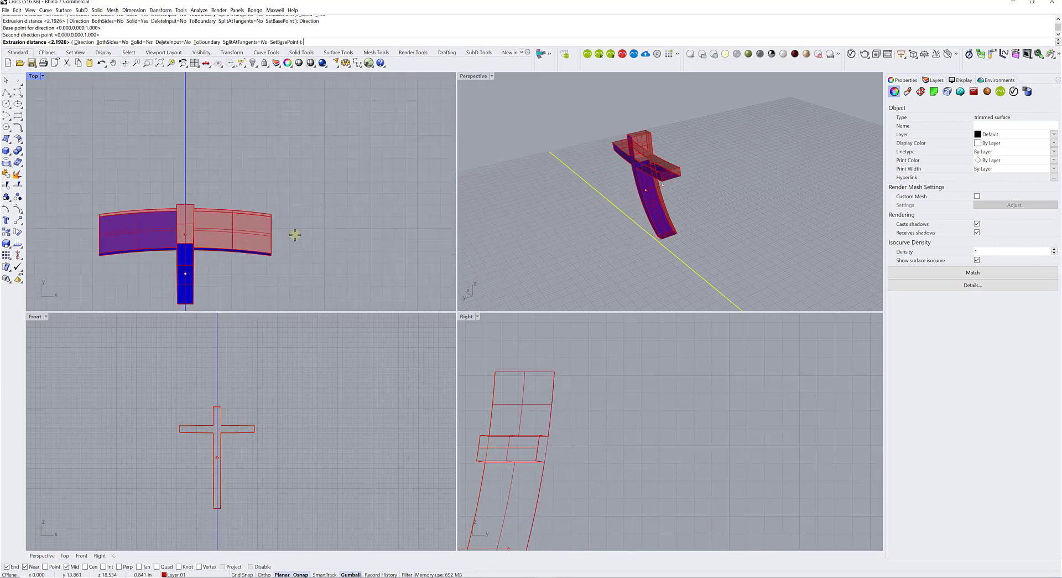
Extrude the cross surface about 0.63 in outward along the set direction as a solid
scroll(294, 235, up, 2)
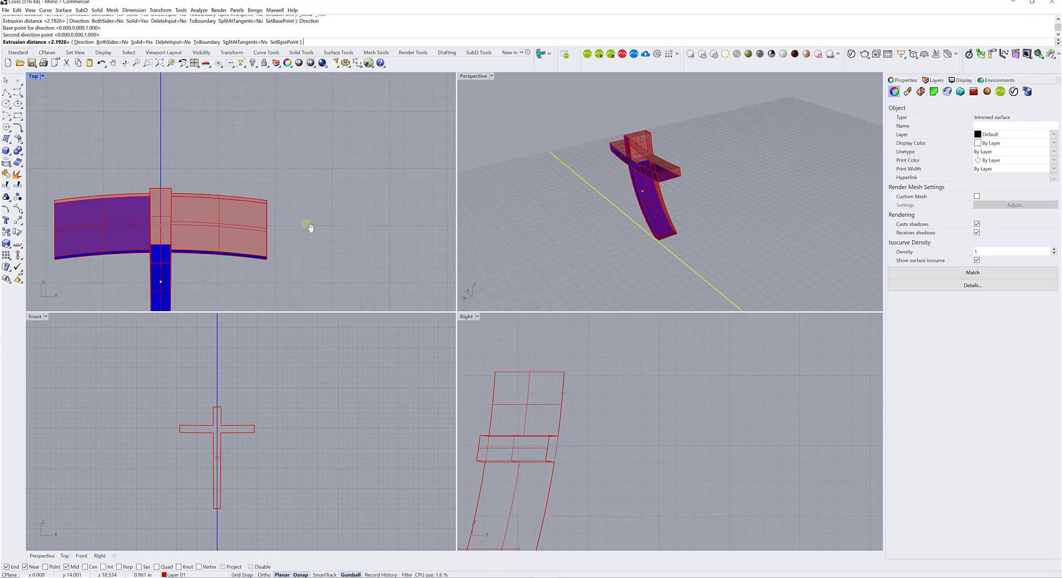
right_drag(303, 227, 351, 208)
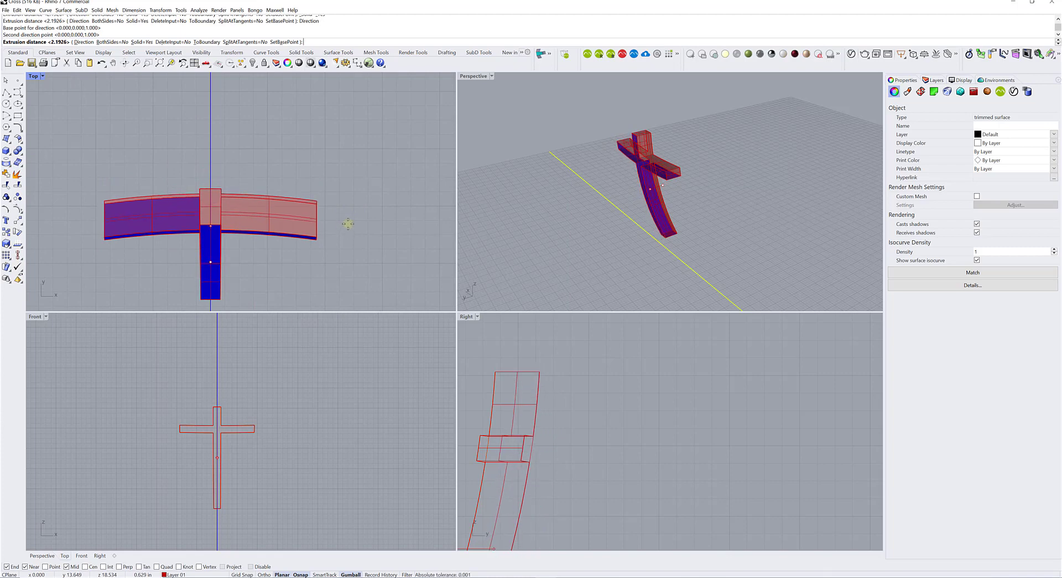
click(348, 223)
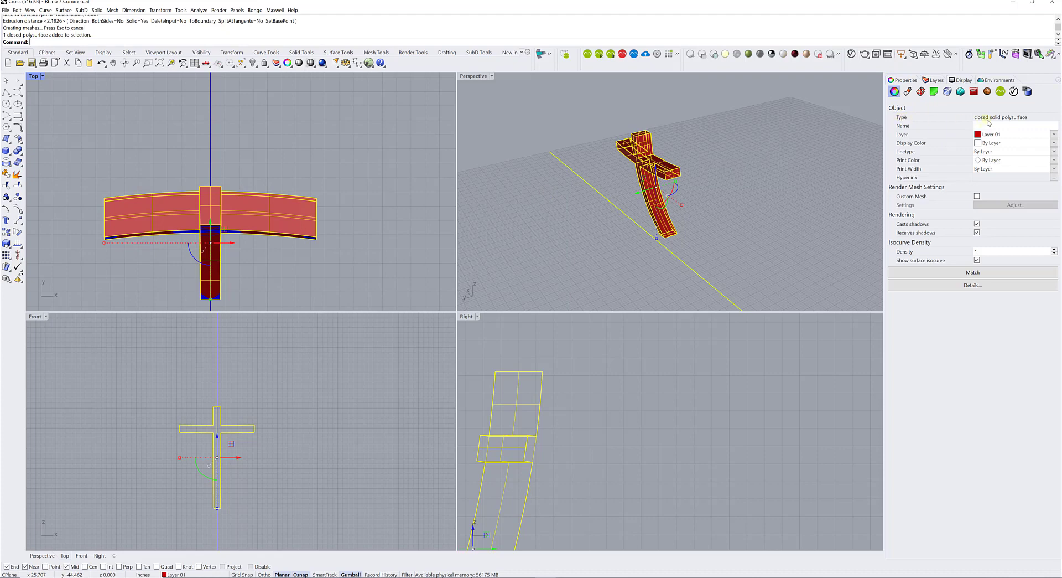
Maximize the Perspective view and examine the extruded cross from several angles, checking its object type
click(742, 103)
shift+right_drag(643, 126, 583, 135)
double_click(471, 76)
right_drag(420, 110, 393, 154)
click(276, 253)
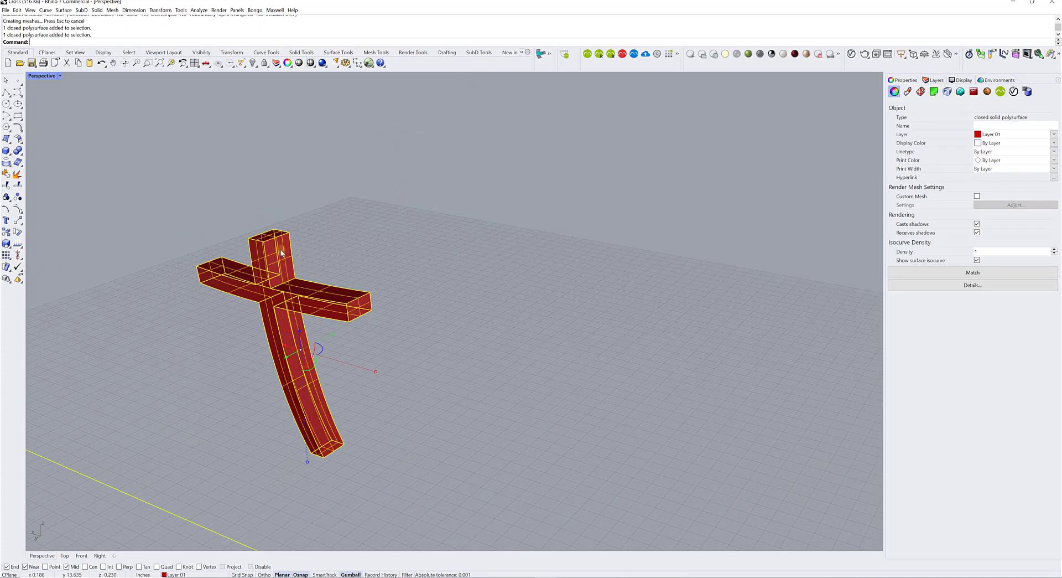
click(410, 211)
mouse_move(427, 207)
right_down()
mouse_move(406, 209)
mouse_move(389, 185)
mouse_move(419, 208)
right_up()
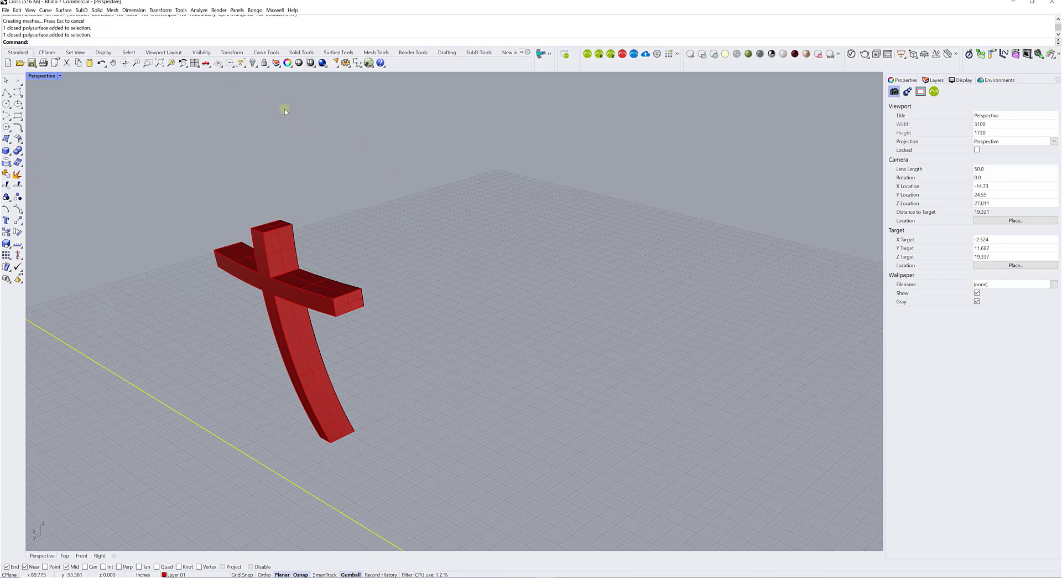
right_drag(284, 108, 278, 111)
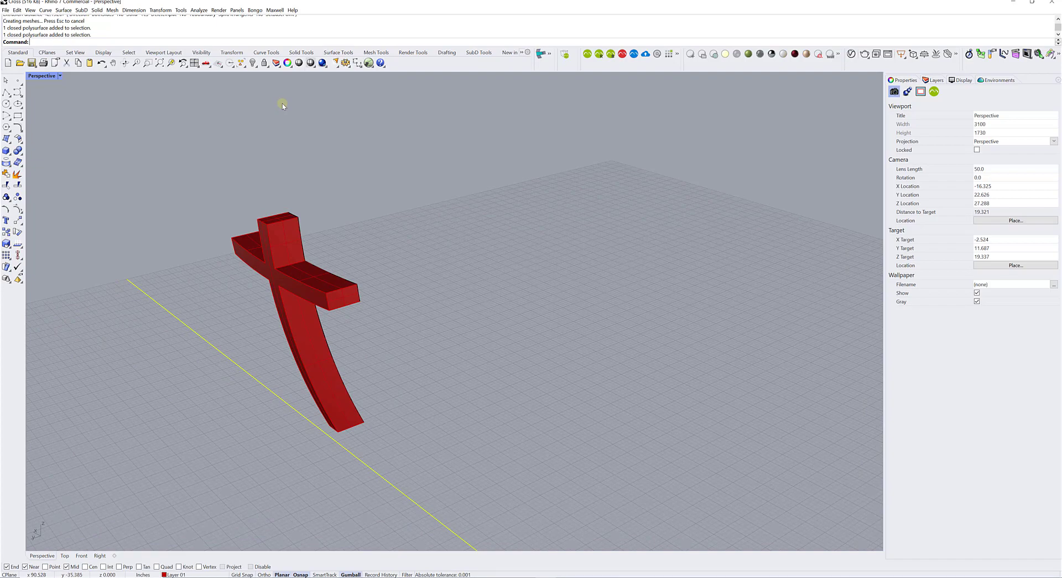
Show all hidden objects and examine how the cross sits against the bowl wall
right_click(253, 64)
scroll(345, 226, down, 5)
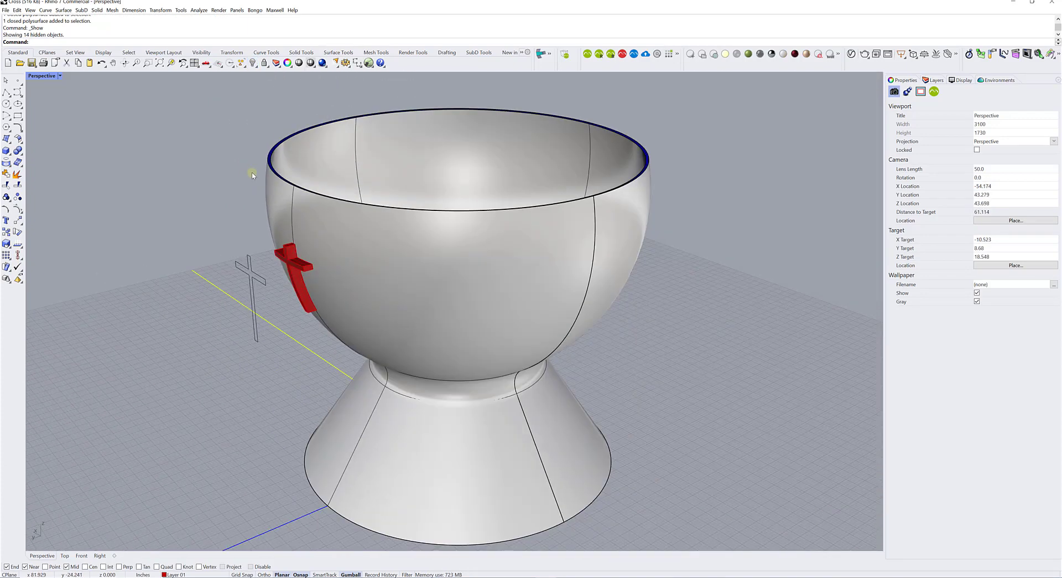
right_drag(252, 176, 219, 179)
shift+right_drag(223, 122, 207, 78)
scroll(284, 329, up, 8)
right_drag(285, 244, 240, 240)
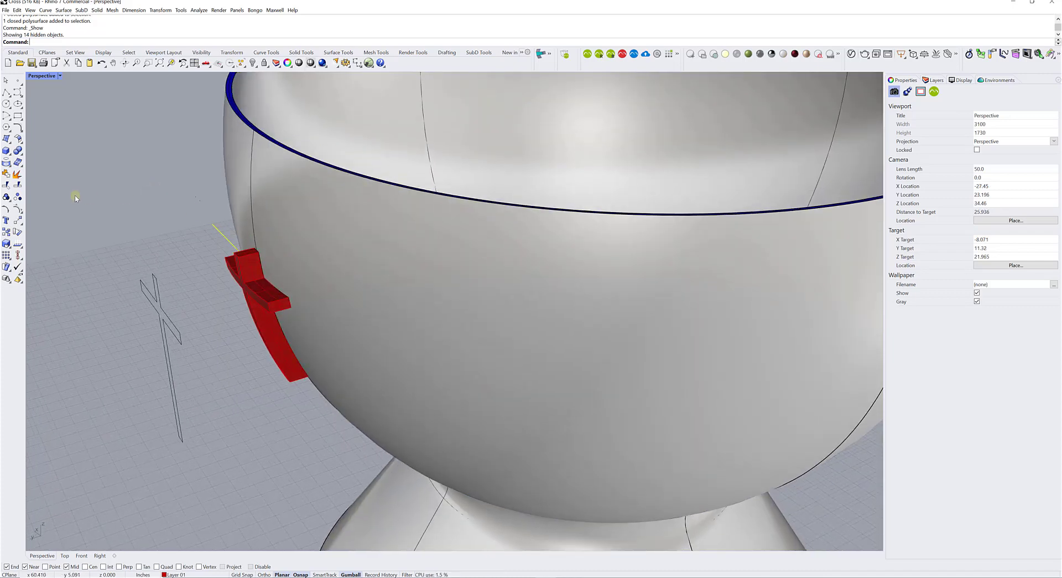
Join the bowl's inner surface, rim and outer polysurface into one polysurface
click(17, 174)
scroll(195, 220, down, 5)
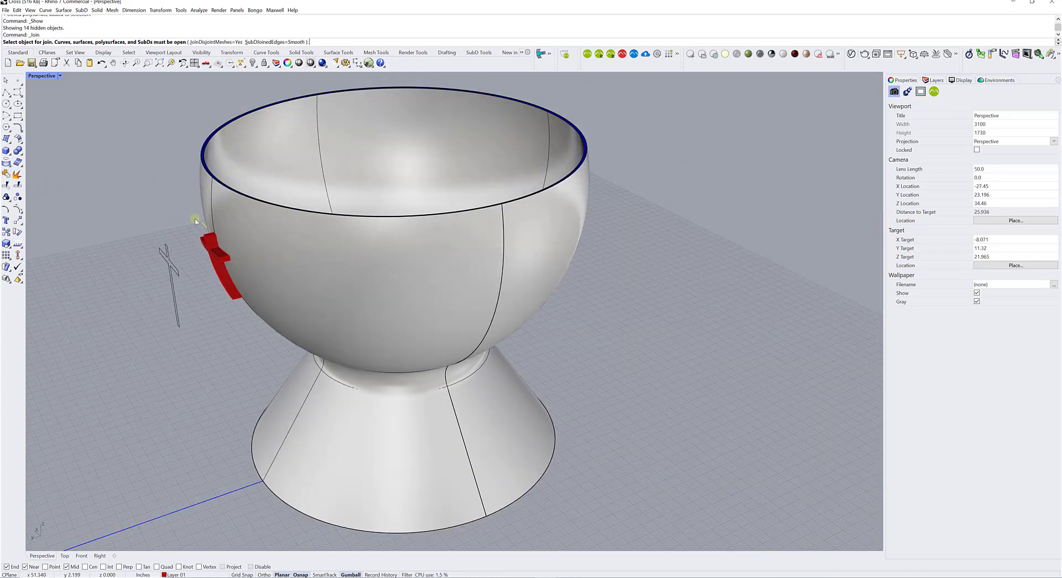
click(284, 154)
scroll(186, 165, up, 5)
click(183, 166)
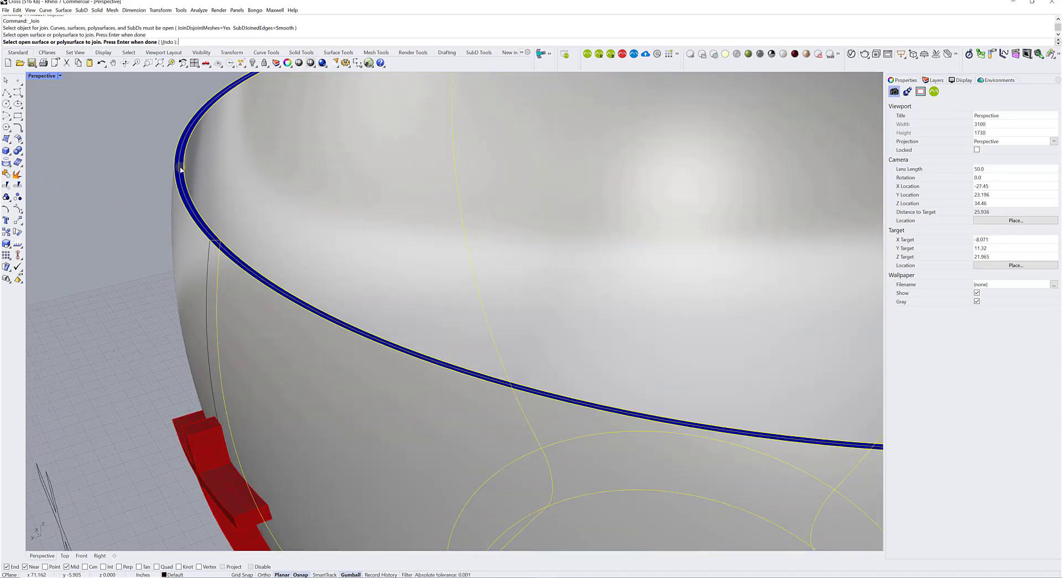
key(Return)
Select the joined bowl and the cross in turn to check whether each is a closed solid, and examine where they meet
scroll(191, 243, down, 5)
click(211, 265)
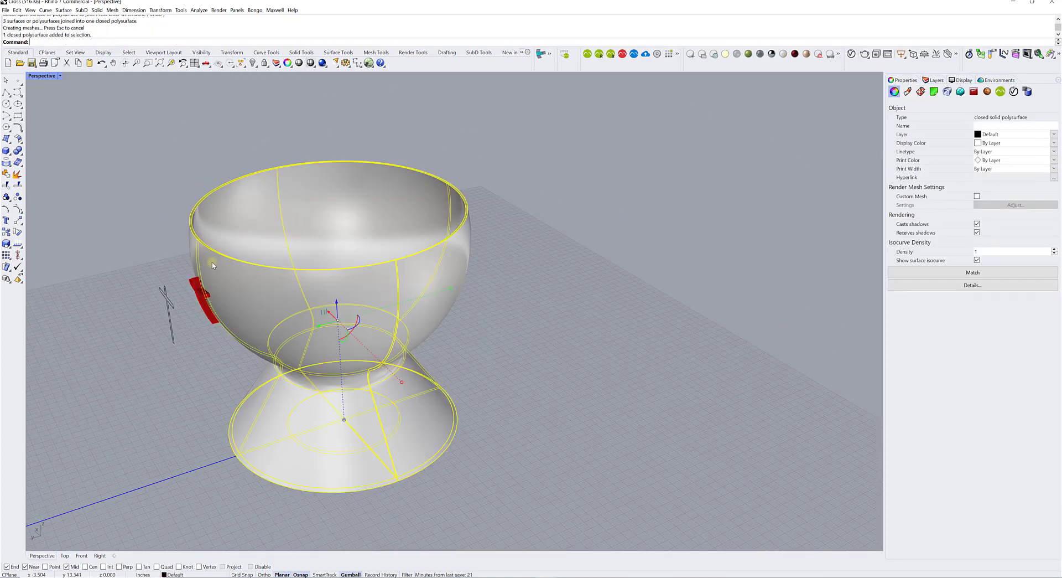
right_drag(230, 245, 354, 193)
scroll(356, 197, up, 5)
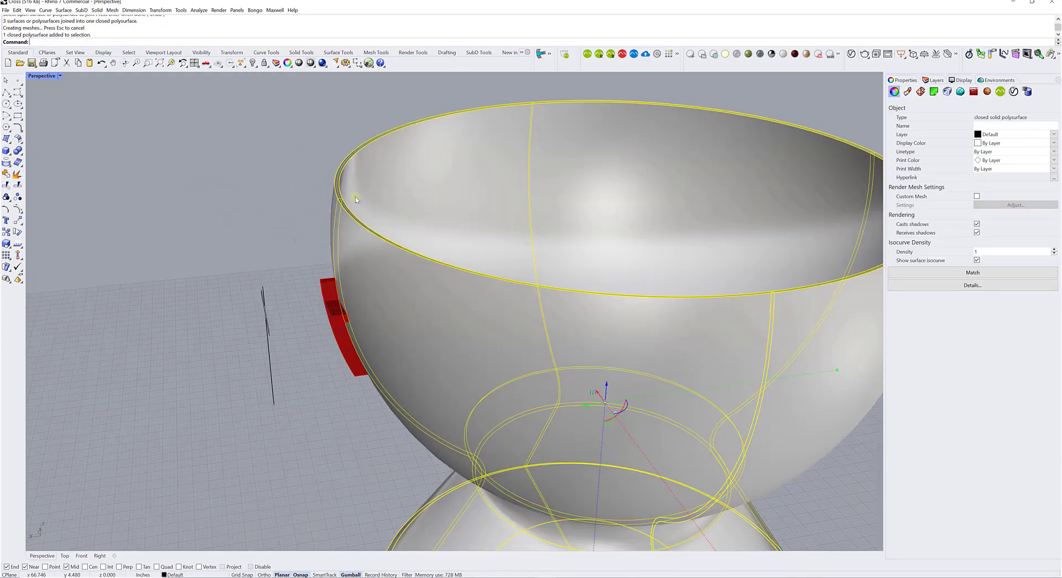
click(288, 191)
click(327, 292)
click(299, 236)
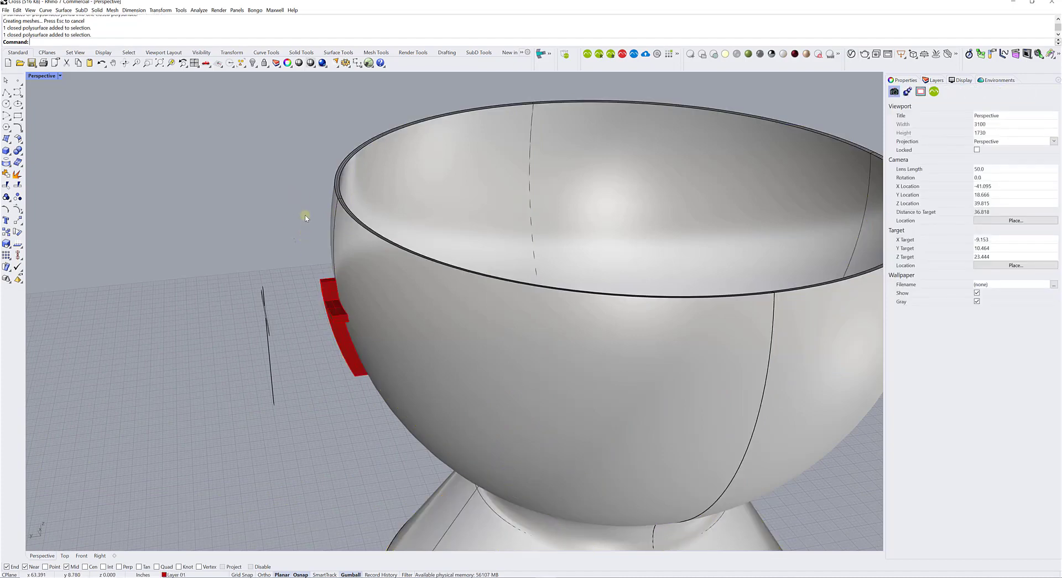
right_drag(306, 217, 260, 144)
Examine the absolute tolerance in the document's unit settings, keeping 0.001 units
click(179, 11)
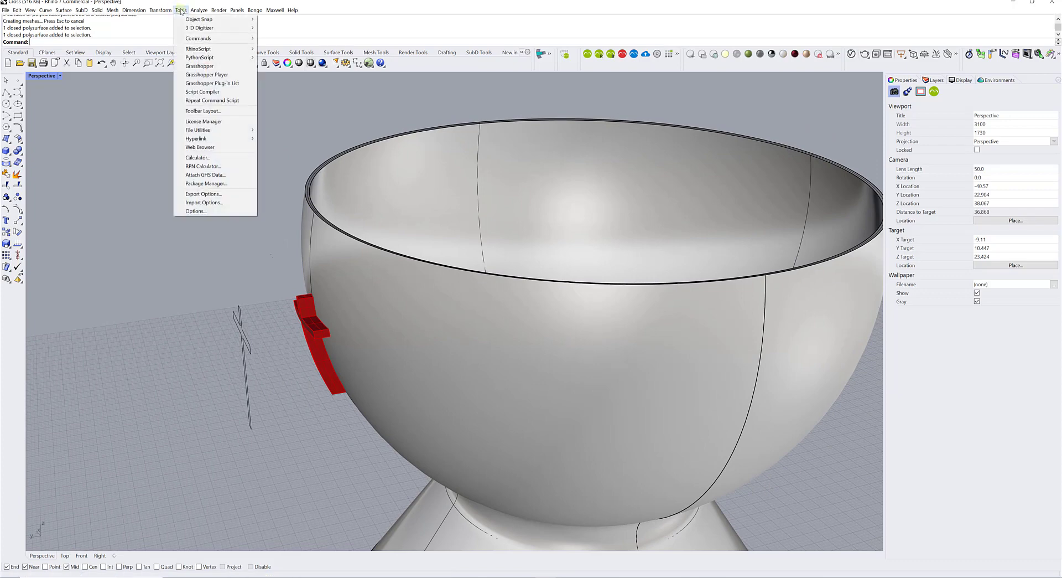
click(203, 211)
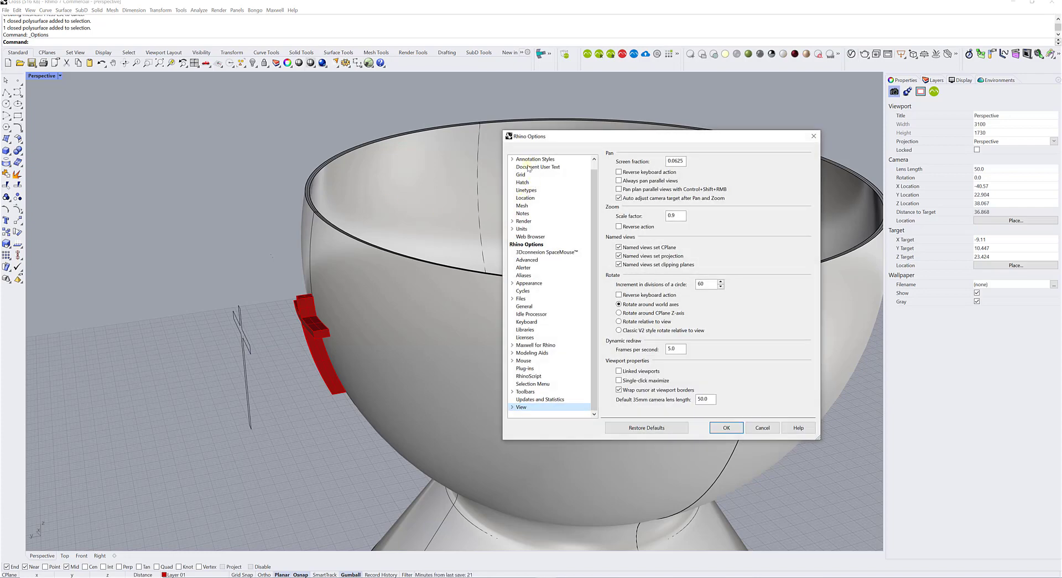
scroll(526, 178, up, 1)
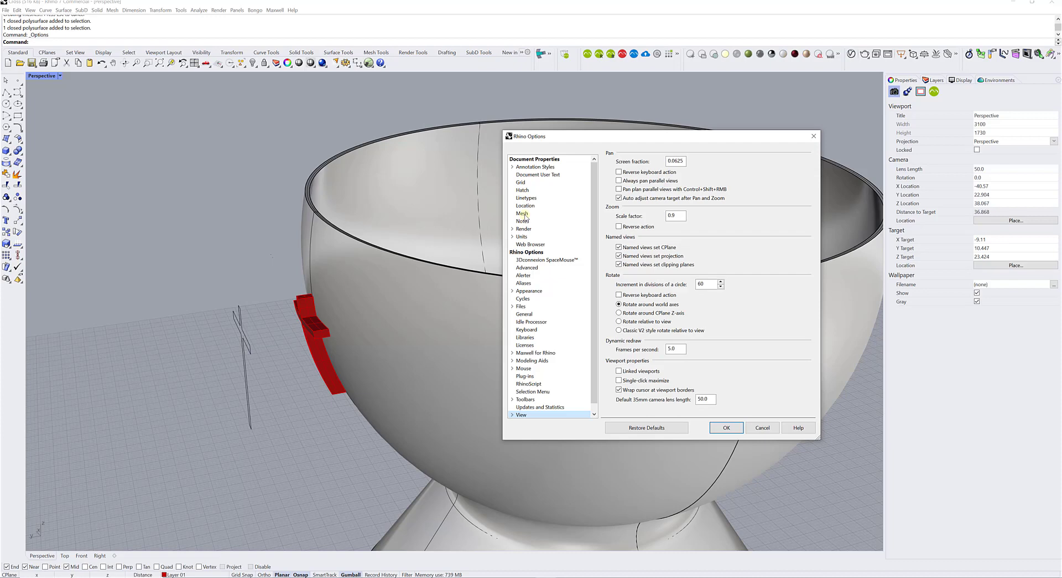
click(522, 236)
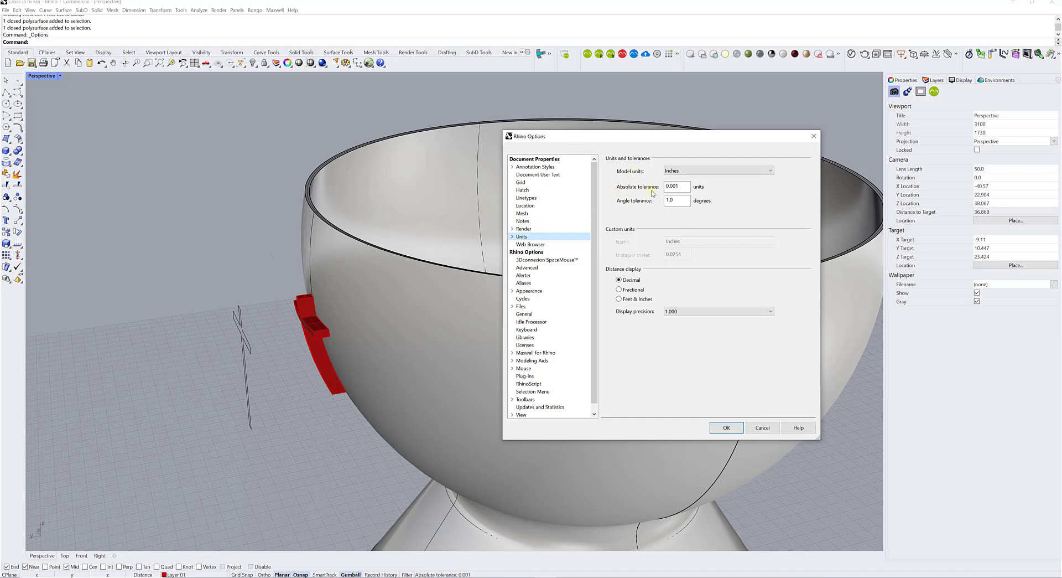
drag(670, 186, 685, 185)
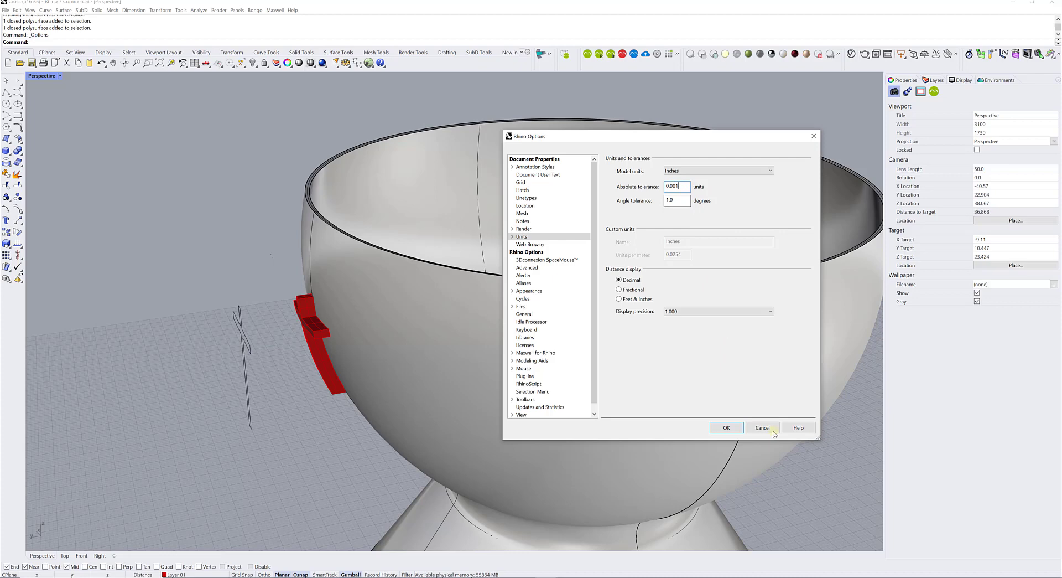
click(727, 428)
scroll(253, 236, up, 5)
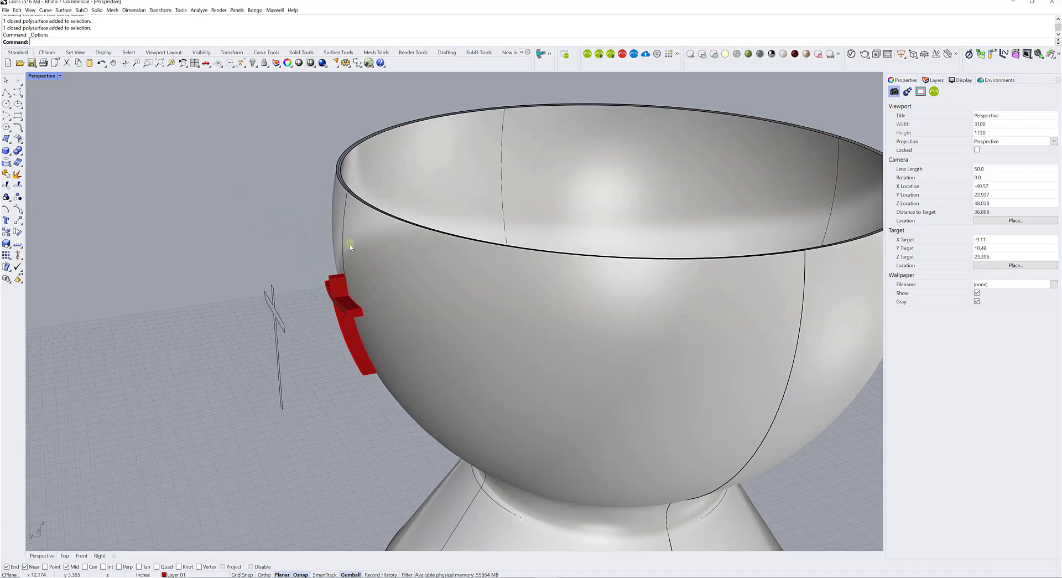
click(18, 151)
click(422, 272)
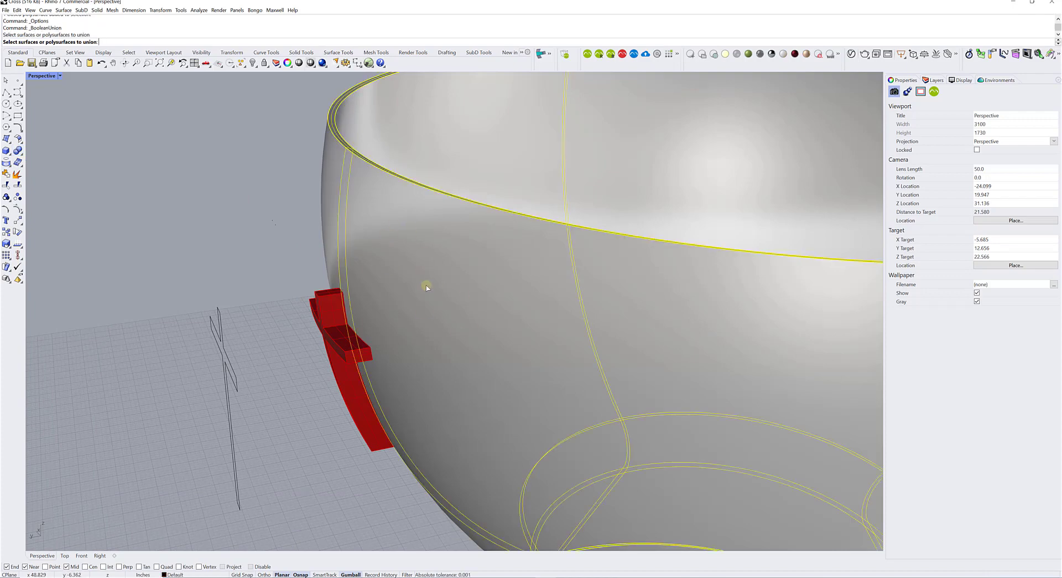
key(Return)
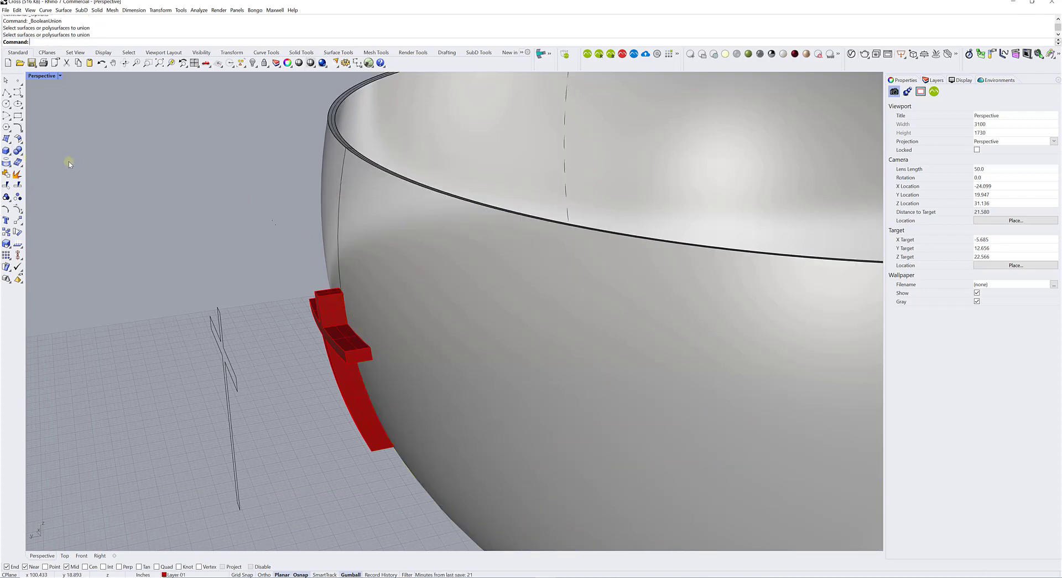
Unite the joined bowl and the red curved cross into one solid with a Boolean union
click(19, 150)
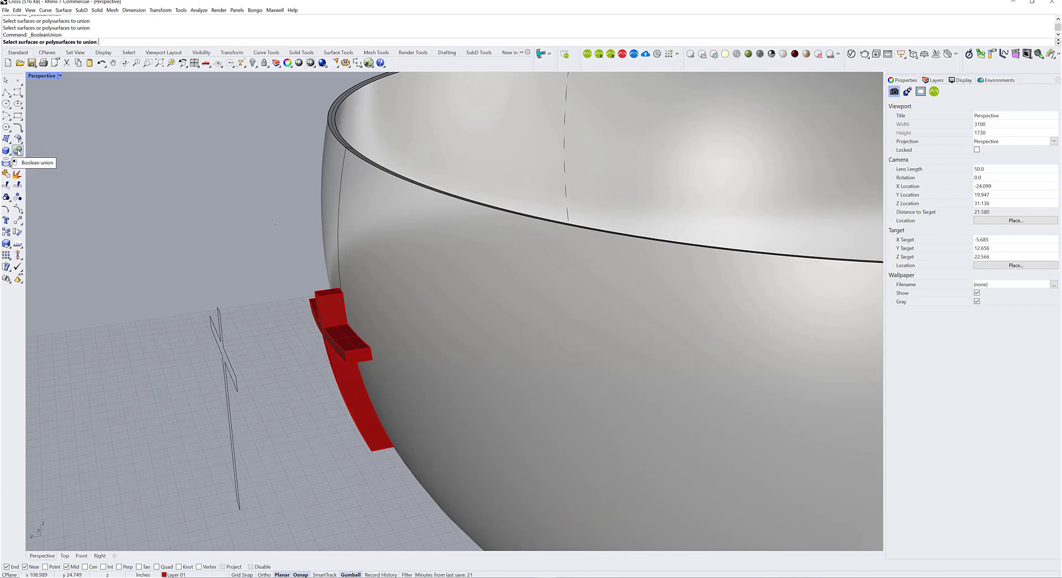
click(325, 196)
click(328, 300)
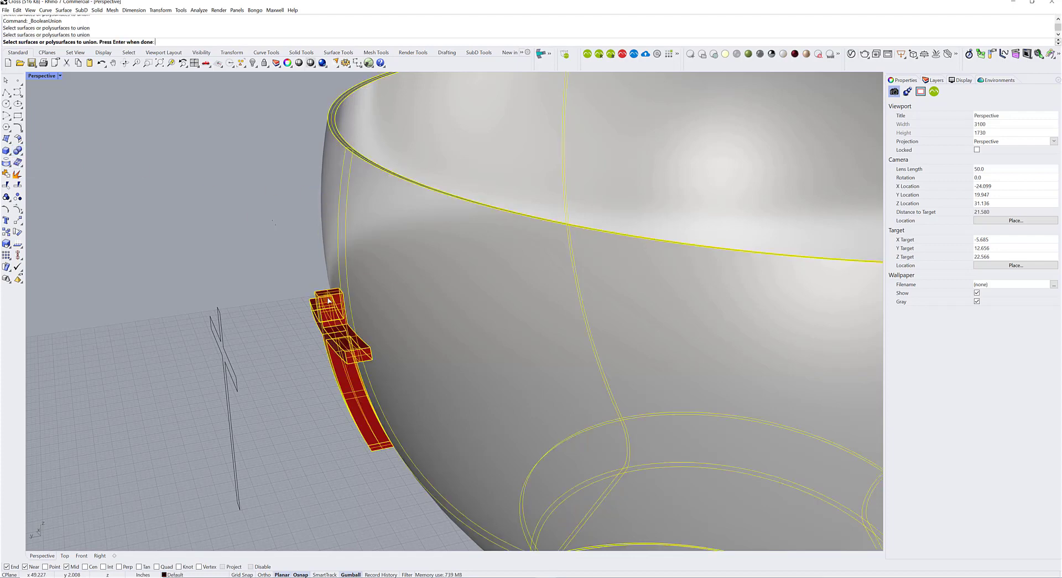
key(Return)
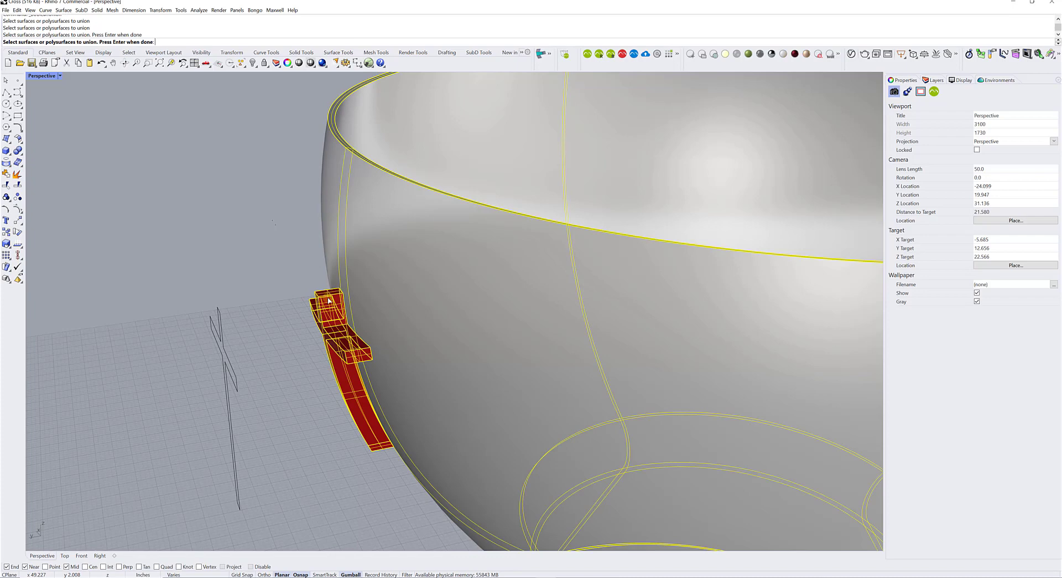
Select the united bowl and cross to check that they form a single closed solid, then clear the selection
click(321, 290)
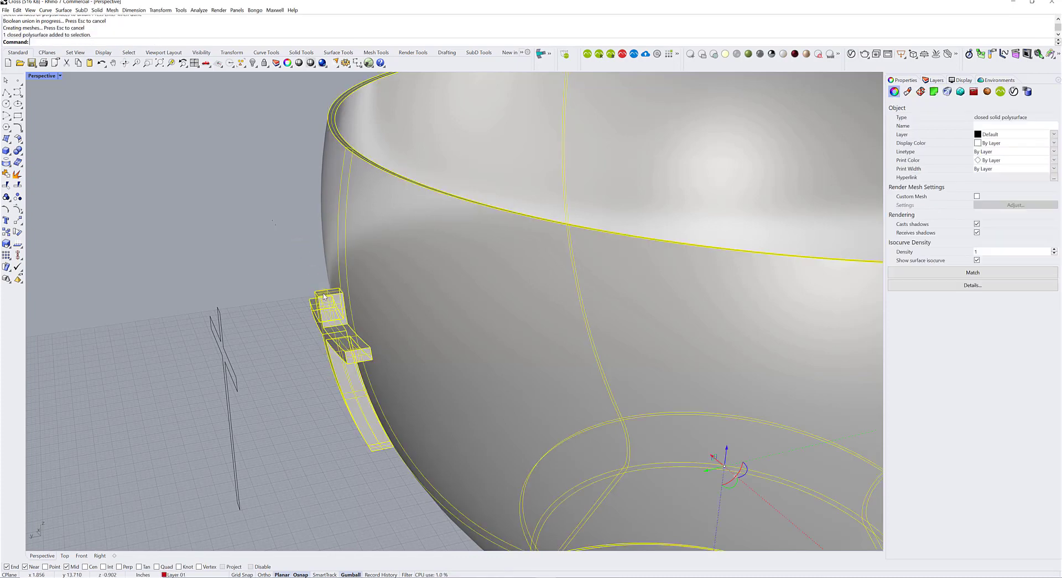
scroll(344, 291, down, 4)
mouse_move(344, 292)
right_down()
mouse_move(353, 240)
mouse_move(328, 308)
mouse_move(326, 289)
right_up()
click(323, 276)
click(374, 293)
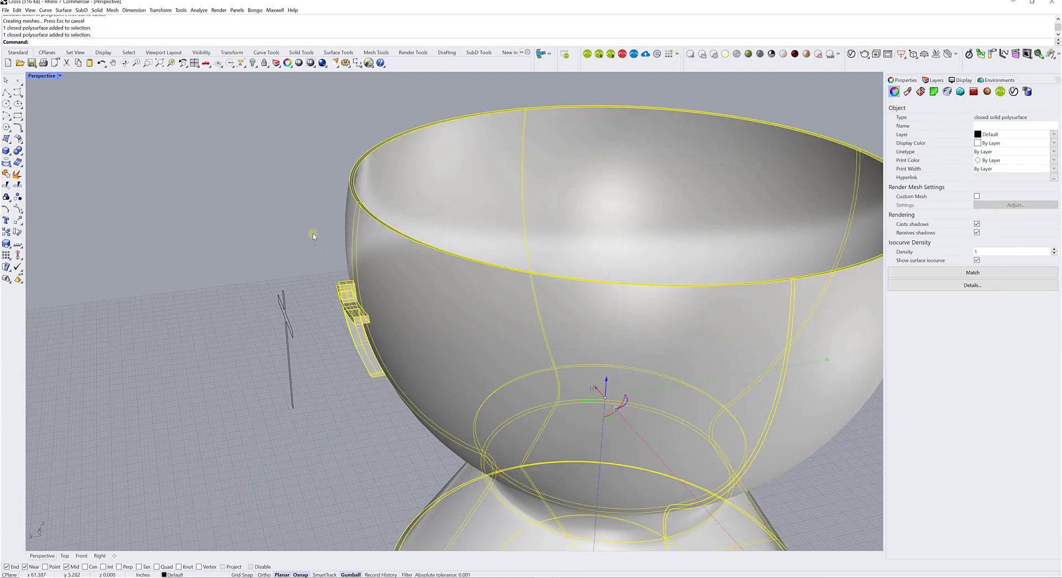
click(314, 235)
Examine the seam between the cross and the bowl's outer wall up close and from several angles
right_drag(314, 234, 380, 273)
right_drag(289, 317, 334, 303)
scroll(280, 300, up, 5)
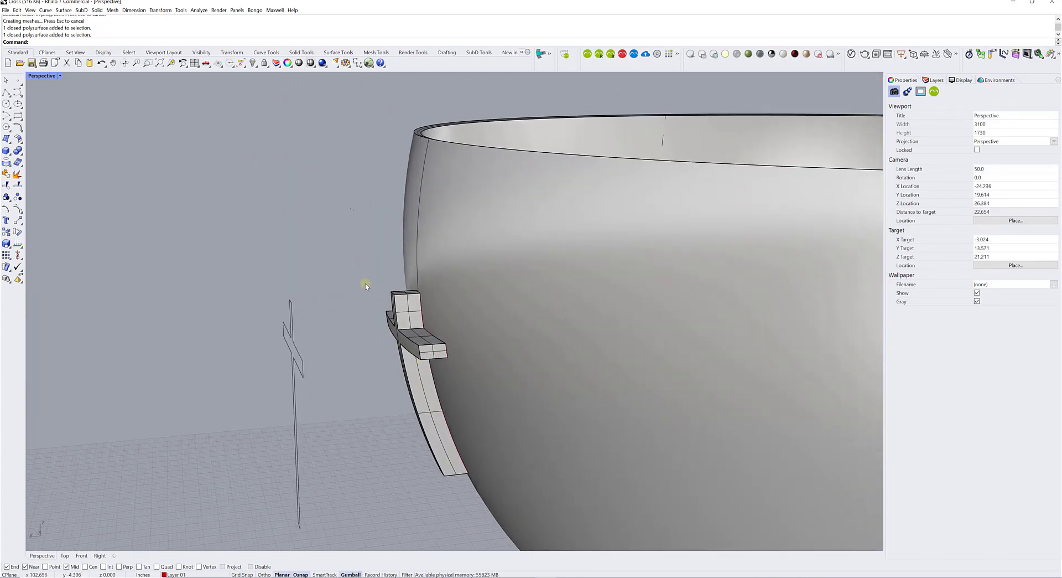
scroll(365, 286, up, 5)
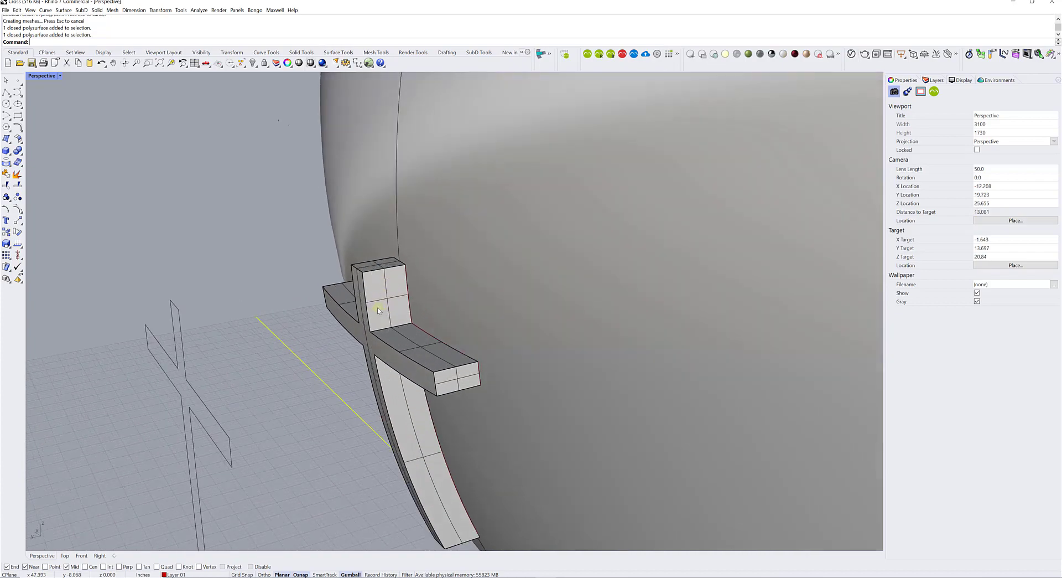
scroll(351, 285, down, 2)
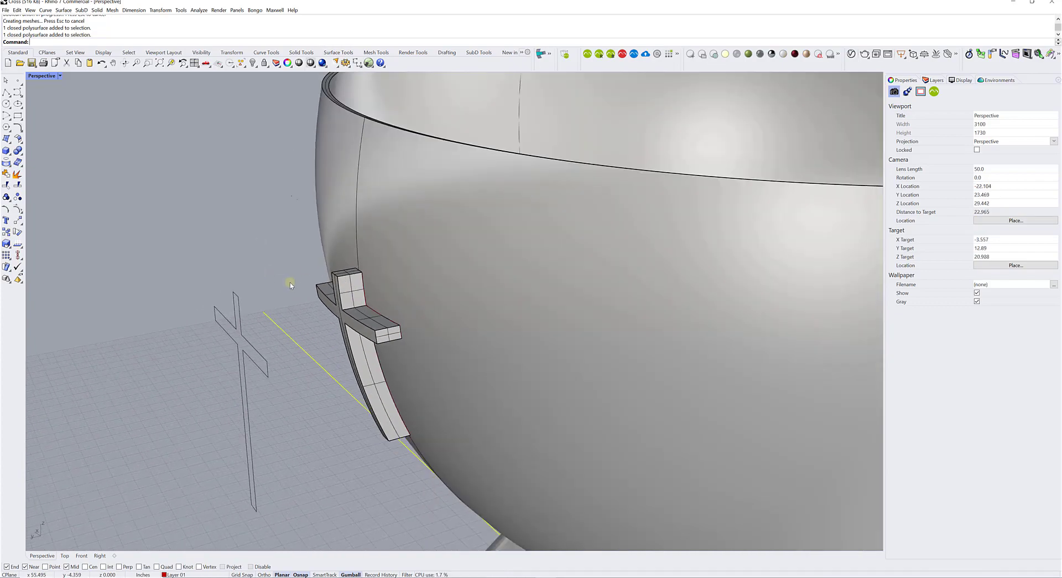
scroll(291, 282, down, 3)
scroll(320, 273, down, 5)
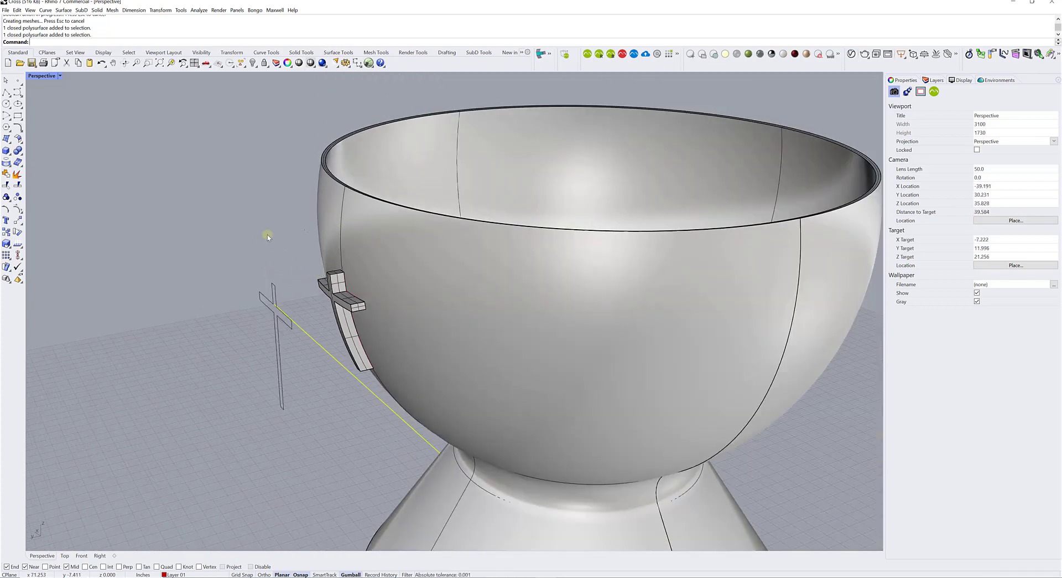